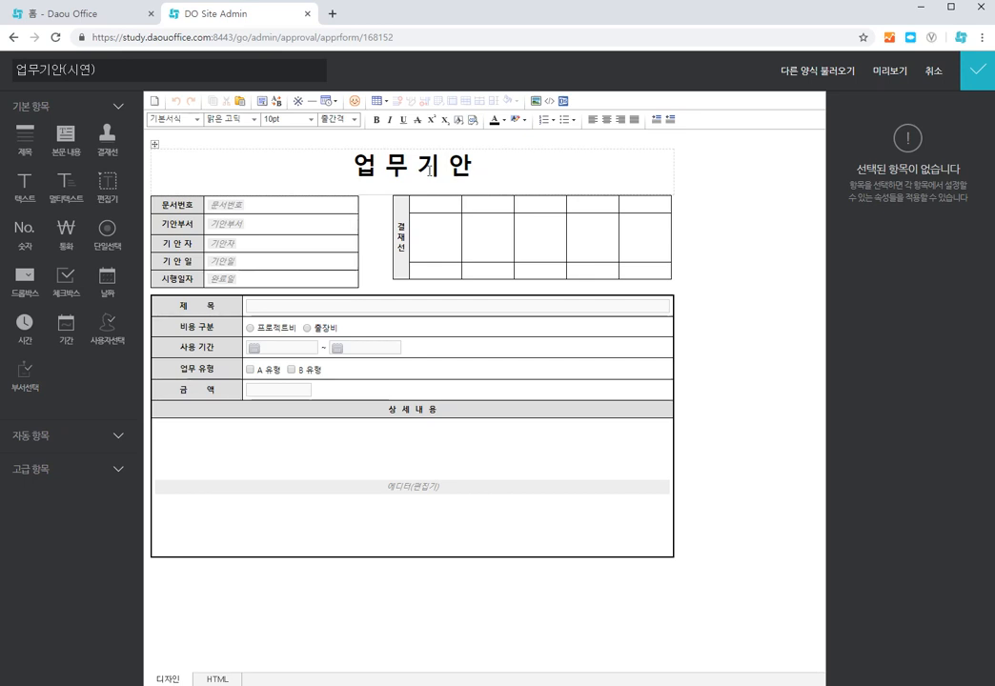
Delete the existing input fields from the 제목, 비용 구분, 사용 기간, 업무 유형, 금액 and 상세내용 cells of the lower table.
{"action": "mouse_move", "coordinate": [666, 306]}
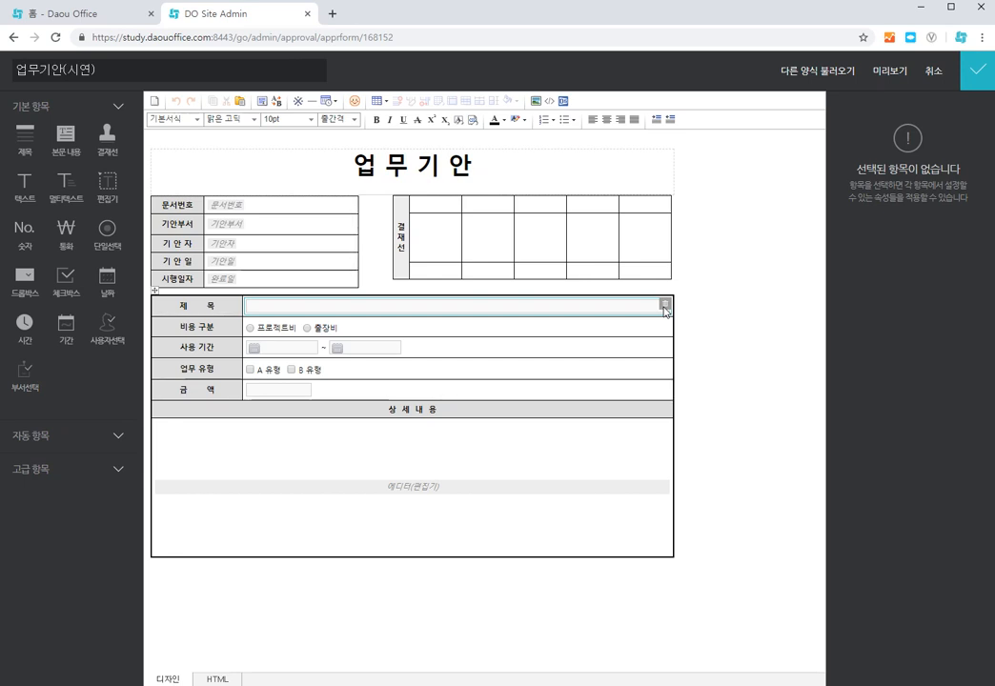
{"action": "left_click", "coordinate": [665, 306]}
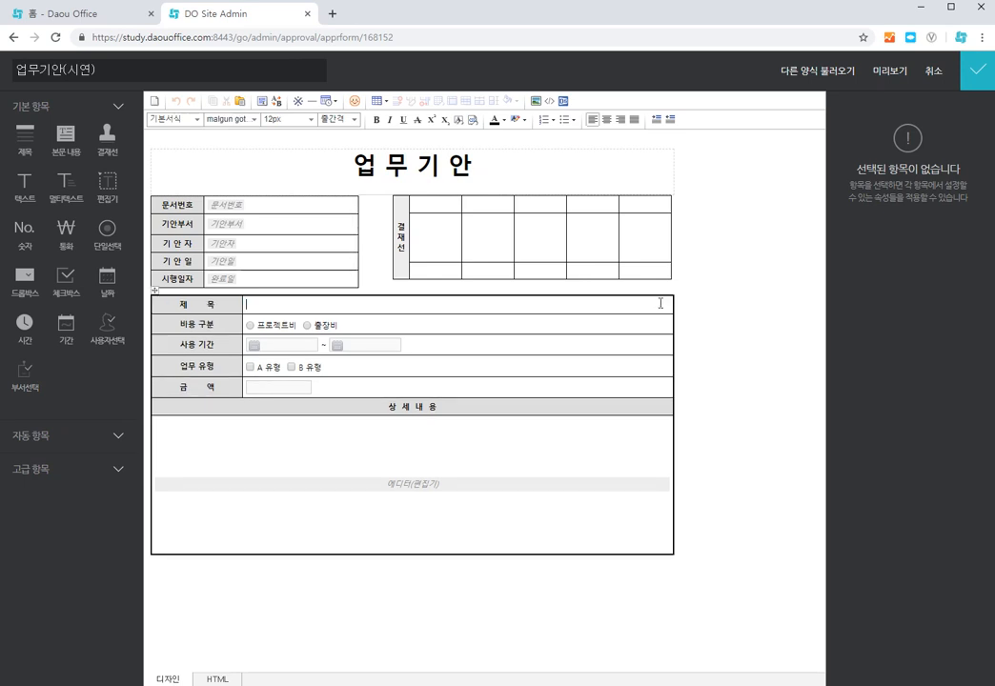
{"action": "left_click", "coordinate": [337, 322]}
{"action": "left_click", "coordinate": [399, 343]}
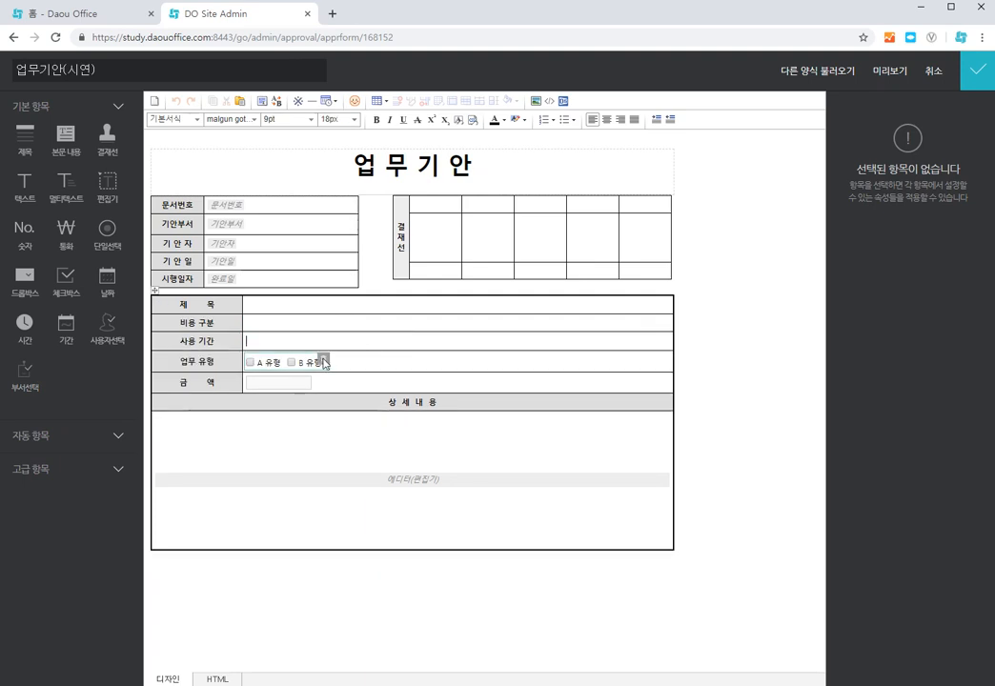
{"action": "left_click", "coordinate": [323, 358]}
{"action": "left_click", "coordinate": [310, 380]}
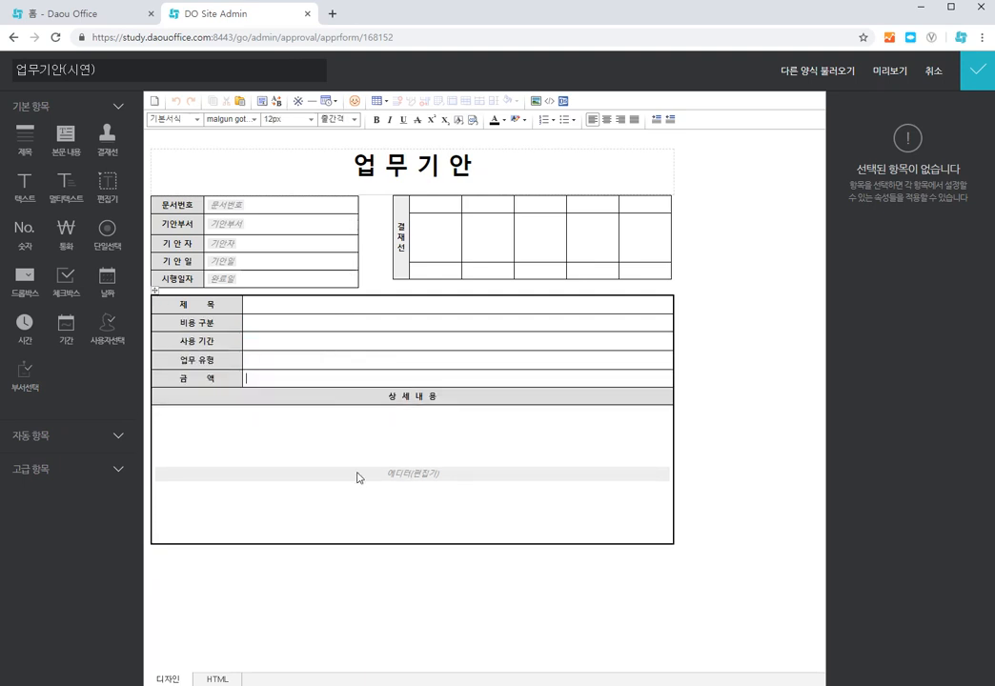
{"action": "left_click", "coordinate": [660, 471]}
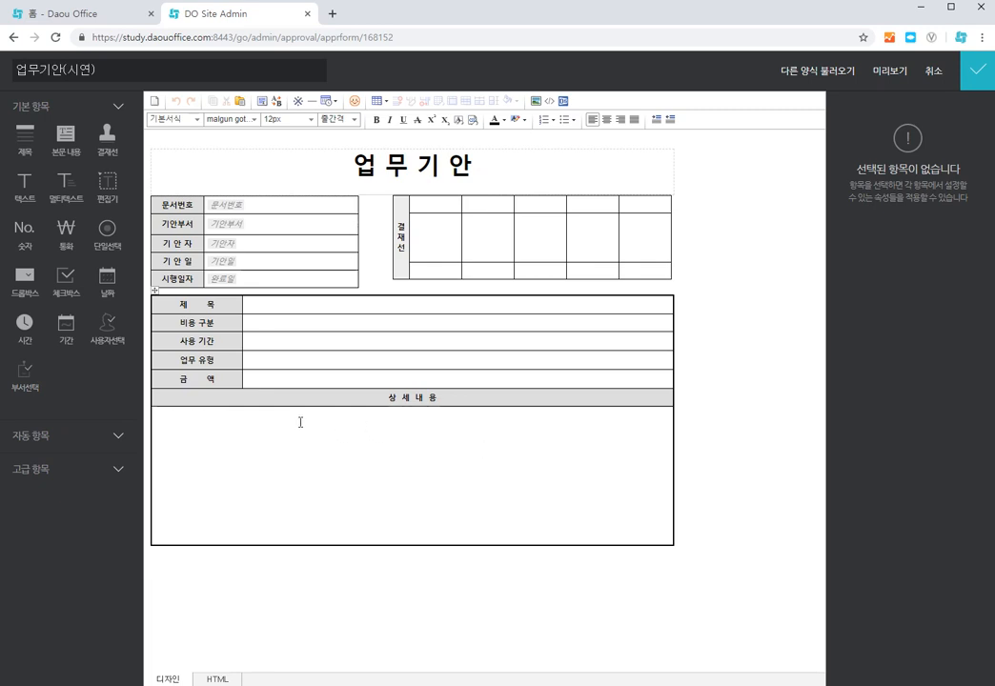
Insert a text field (텍스트) in the 제목 cell and a single-choice field (단일선택) in the 비용 구분 cell.
{"action": "left_click", "coordinate": [257, 306]}
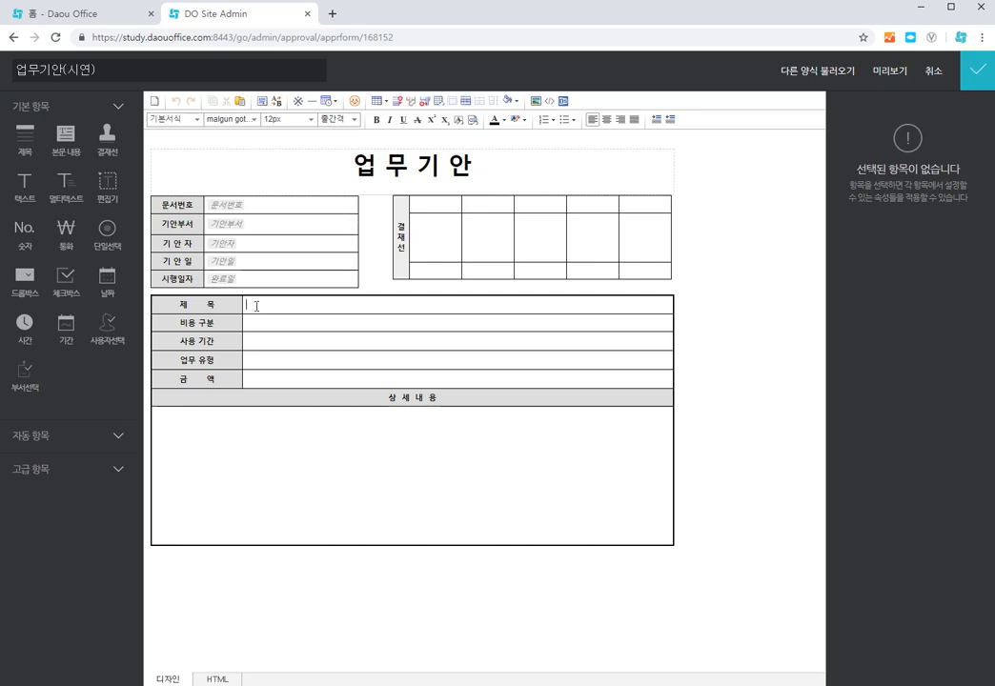
{"action": "left_click", "coordinate": [28, 201]}
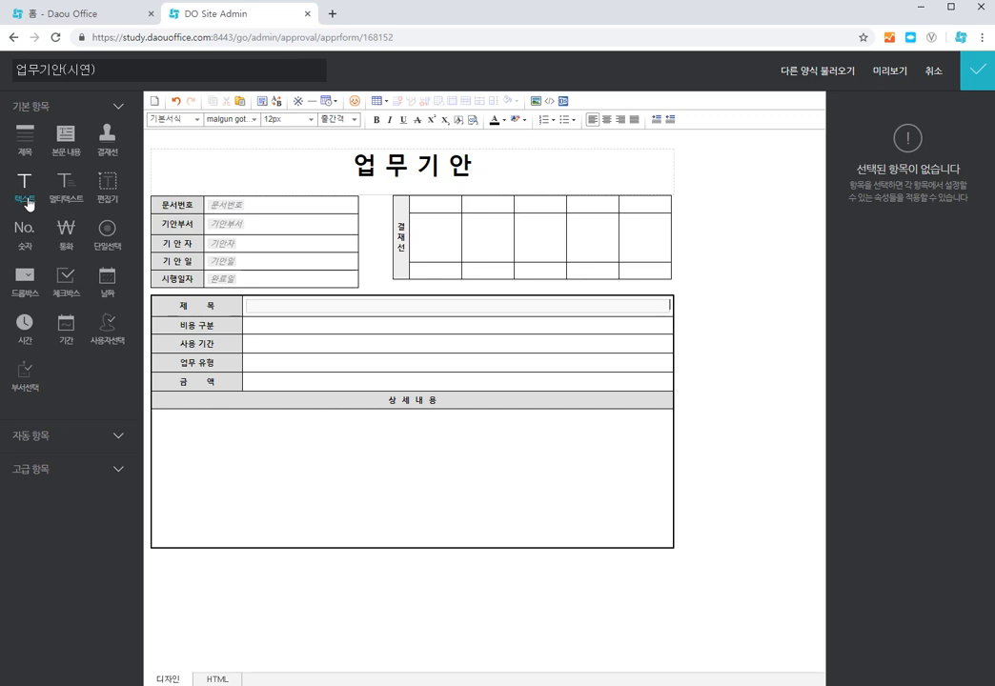
{"action": "left_click", "coordinate": [257, 327]}
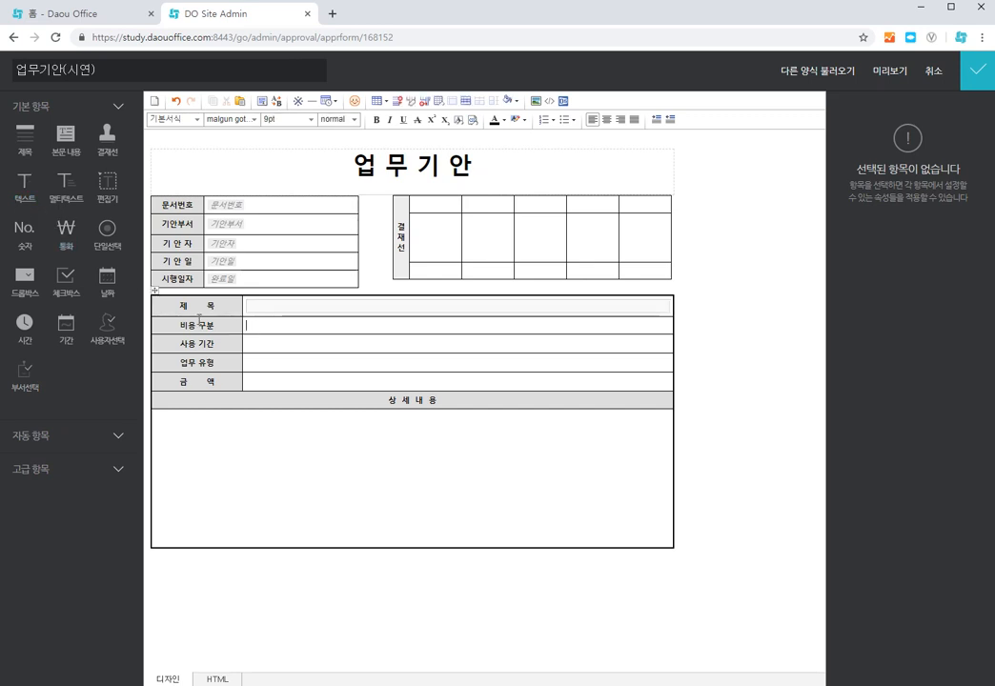
{"action": "left_click", "coordinate": [108, 252]}
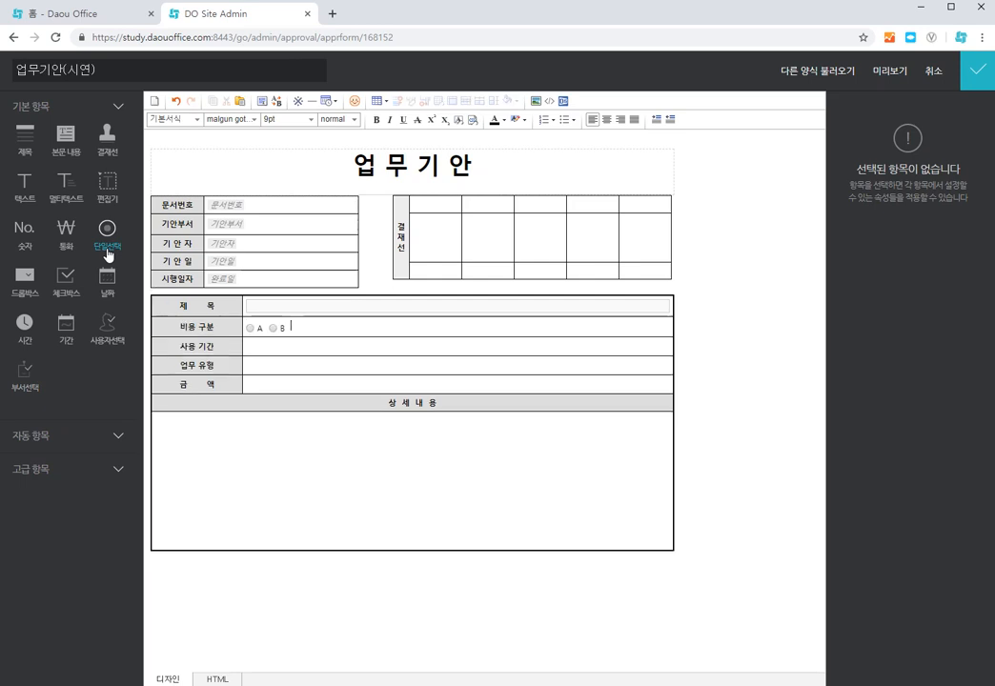
Insert a period field (기간) in the 사용 기간 cell and a checkbox field (체크박스) in the 업무 유형 cell.
{"action": "left_click", "coordinate": [266, 349]}
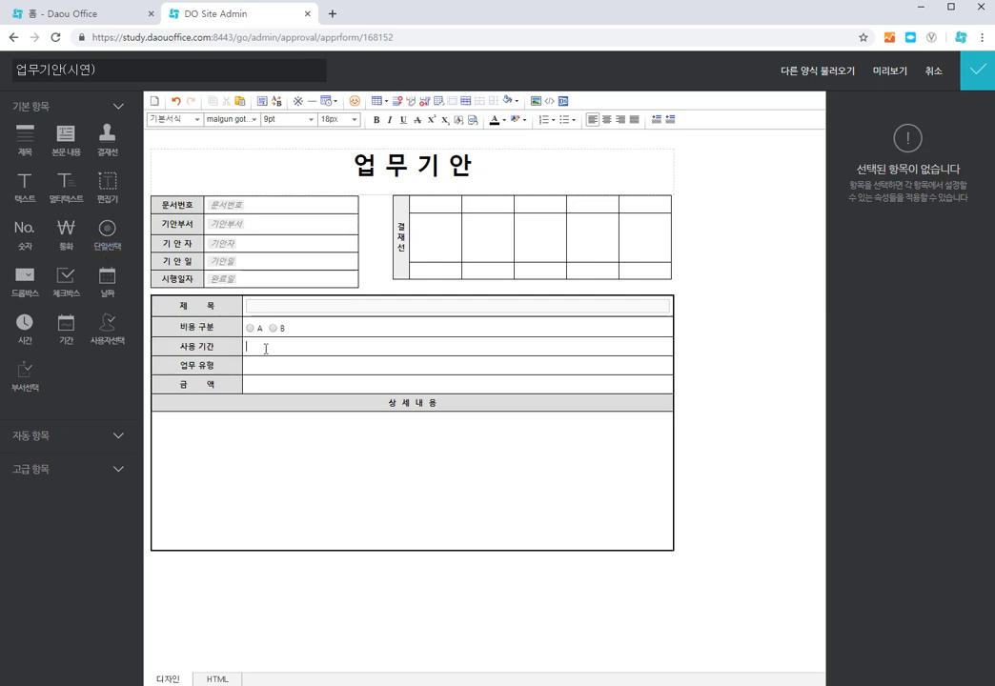
{"action": "left_click", "coordinate": [80, 341]}
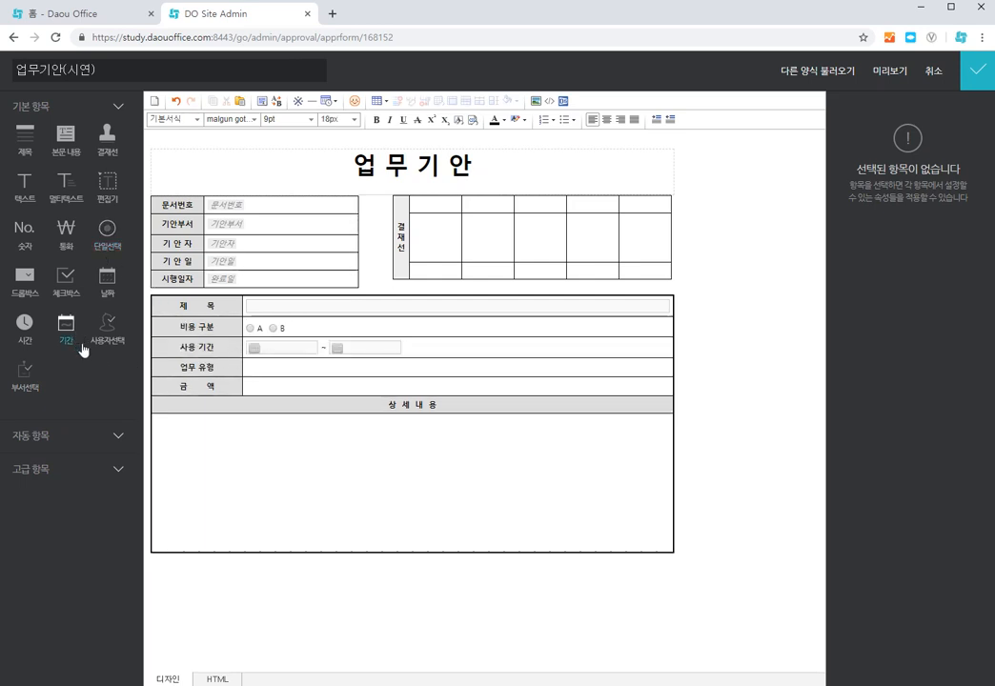
{"action": "left_click", "coordinate": [263, 368]}
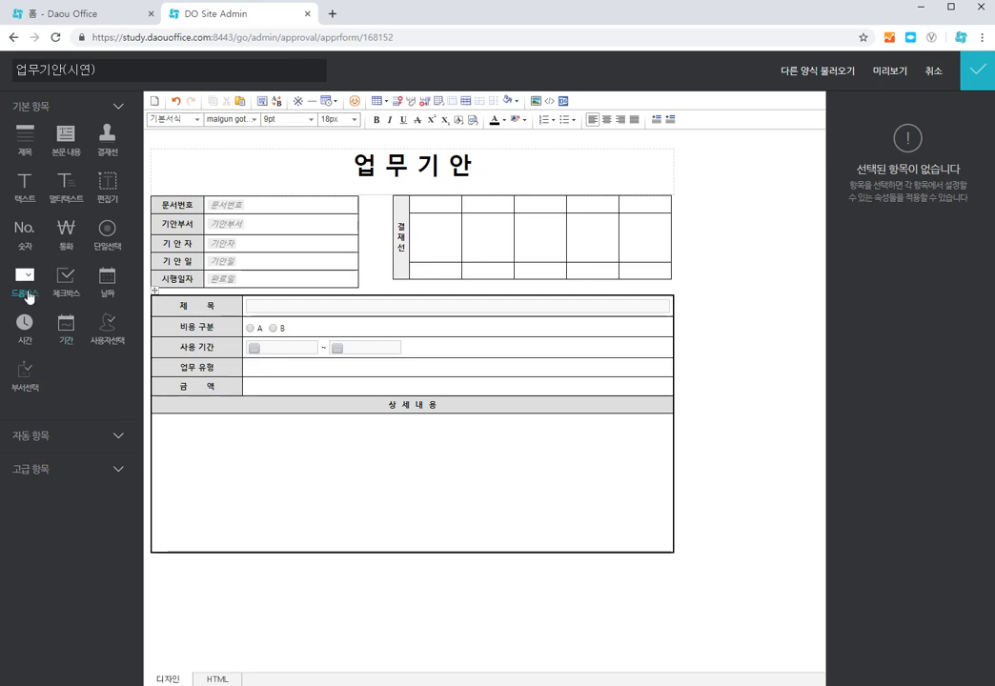
{"action": "left_click", "coordinate": [57, 296]}
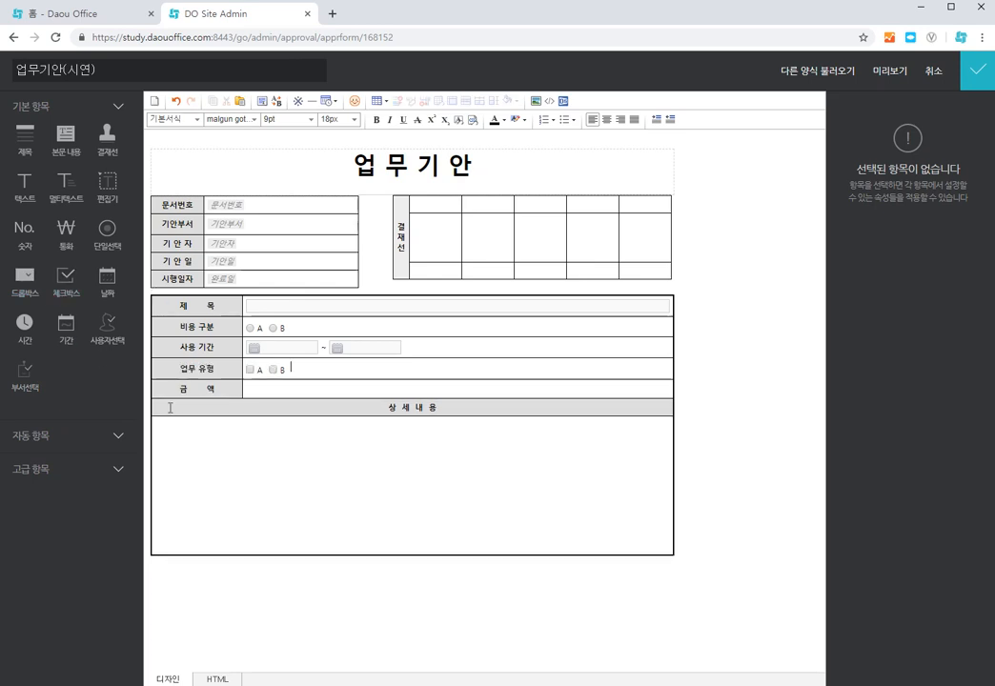
Insert a currency field (통화) in the 금액 cell and an editor field (편집기) in the large cell under 상세내용.
{"action": "left_click", "coordinate": [257, 389]}
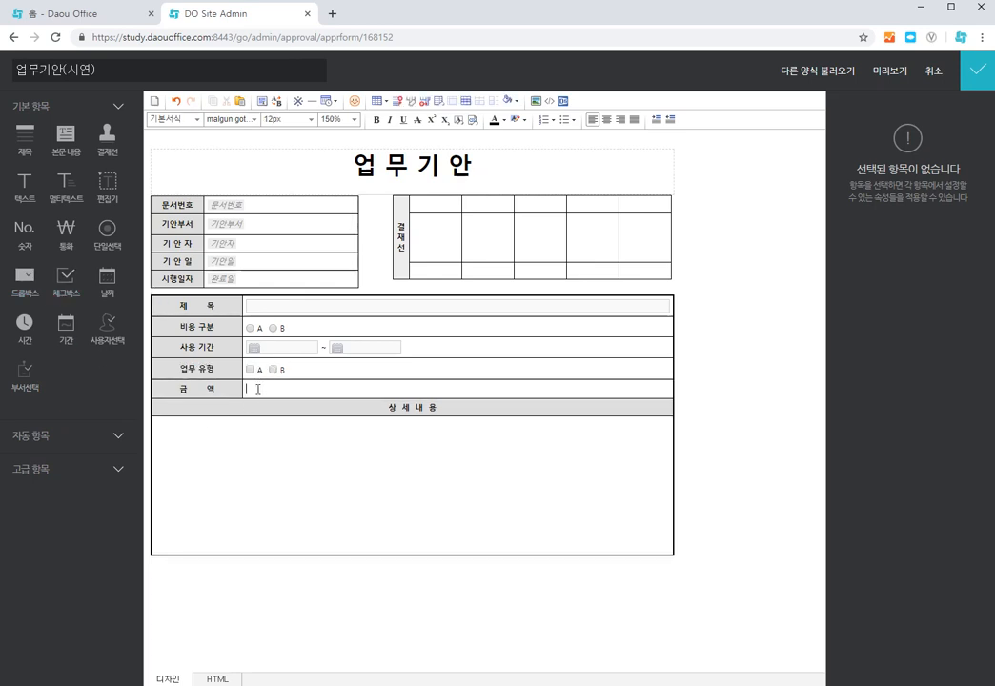
{"action": "left_click", "coordinate": [74, 248]}
{"action": "left_click", "coordinate": [240, 502]}
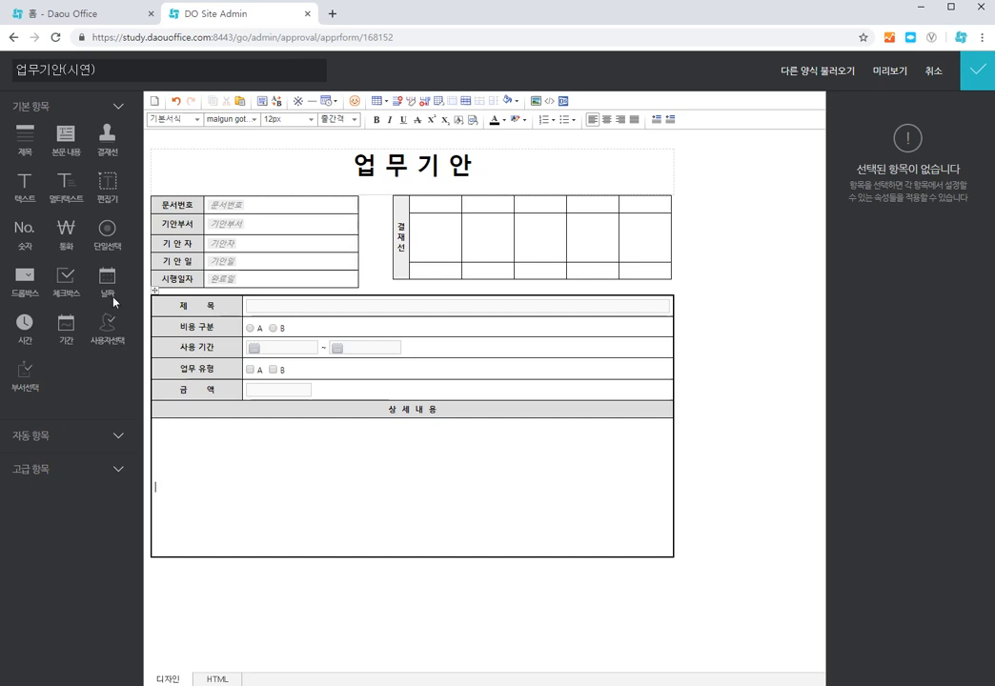
{"action": "left_click", "coordinate": [103, 193]}
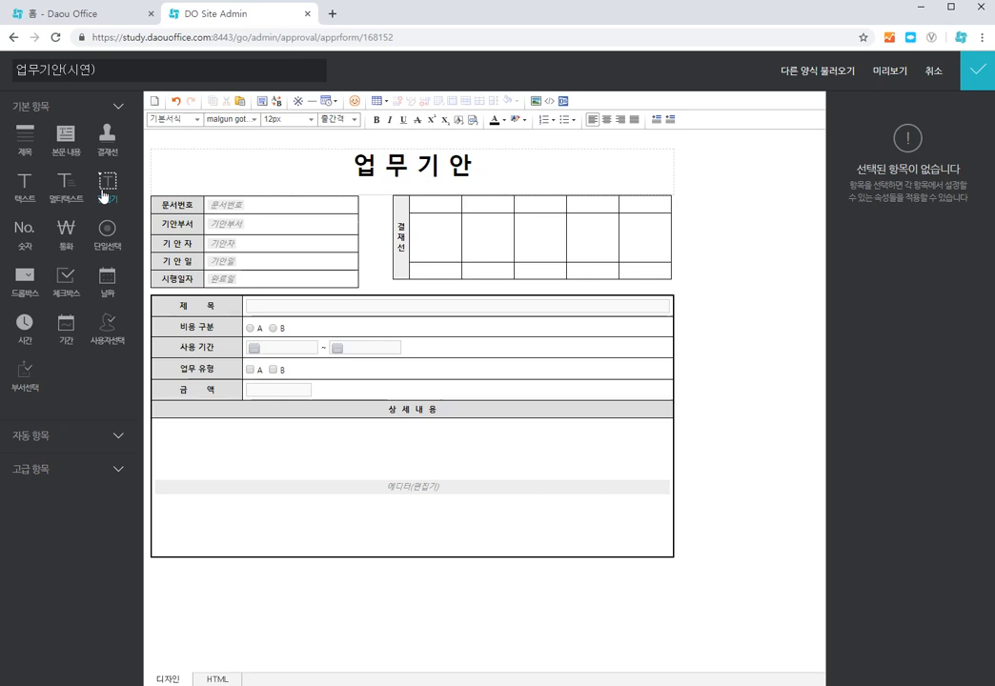
Set the 제목 text field's input width to 200 and make it a required entry.
{"action": "left_click", "coordinate": [322, 313]}
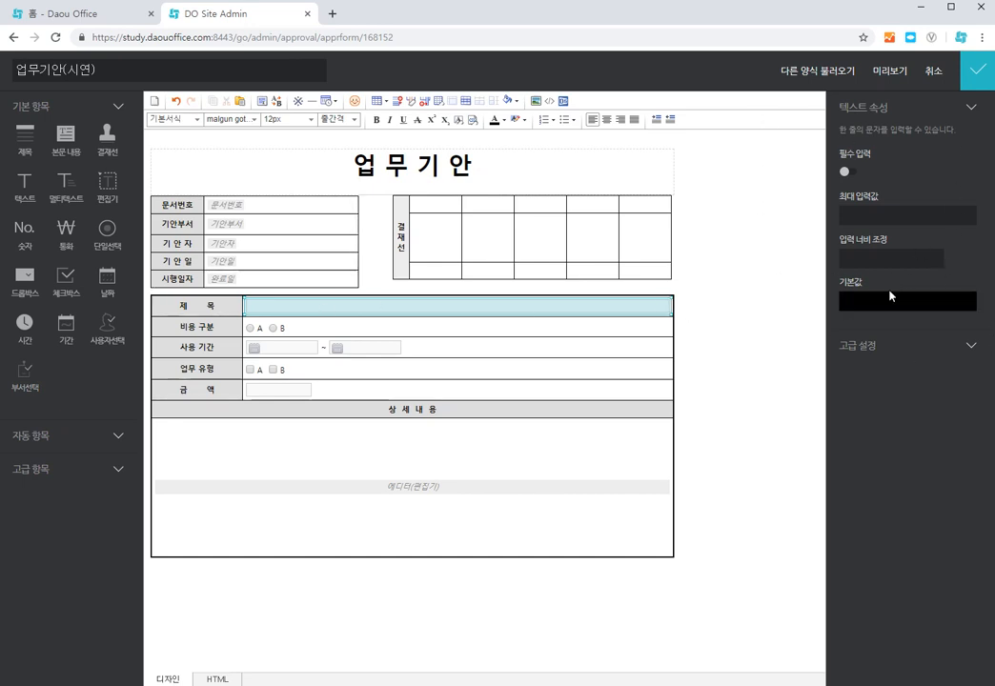
{"action": "left_click", "coordinate": [871, 256]}
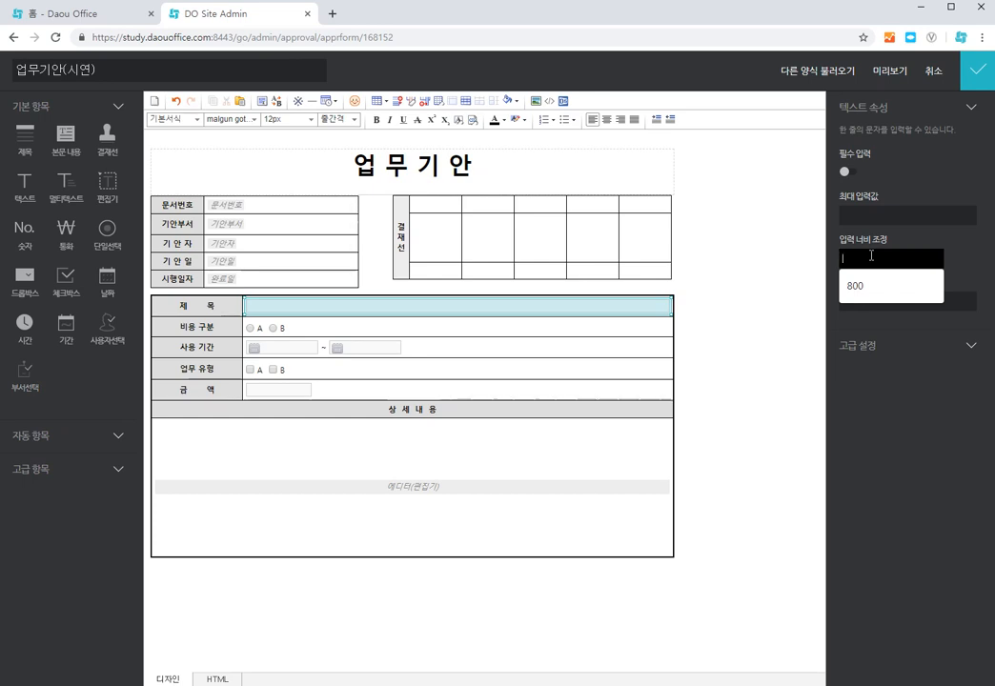
{"action": "type", "text": "200"}
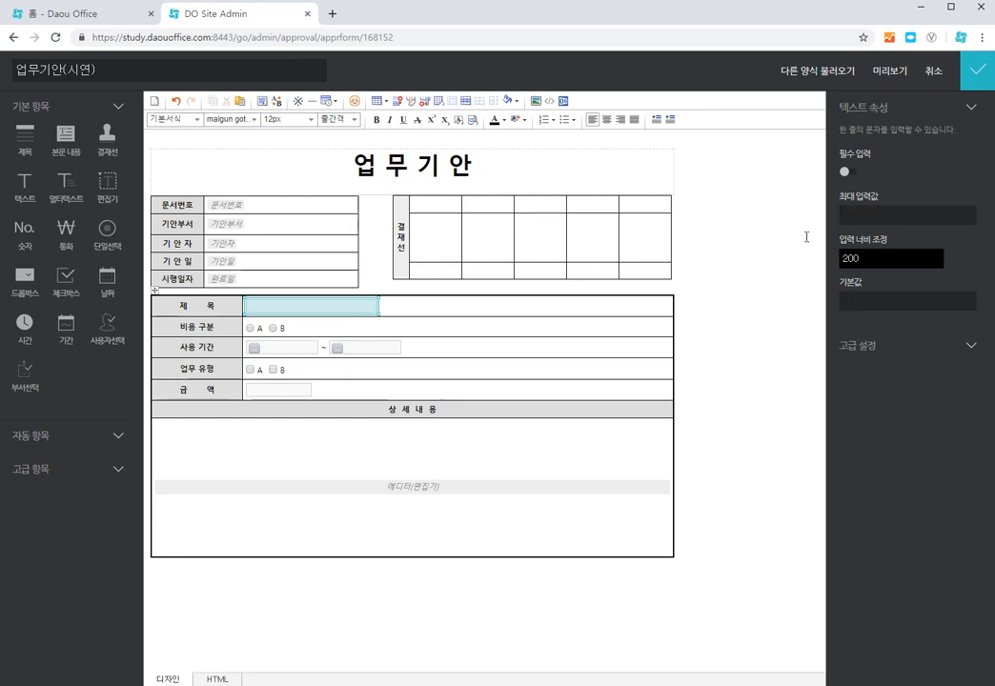
{"action": "left_click", "coordinate": [847, 173]}
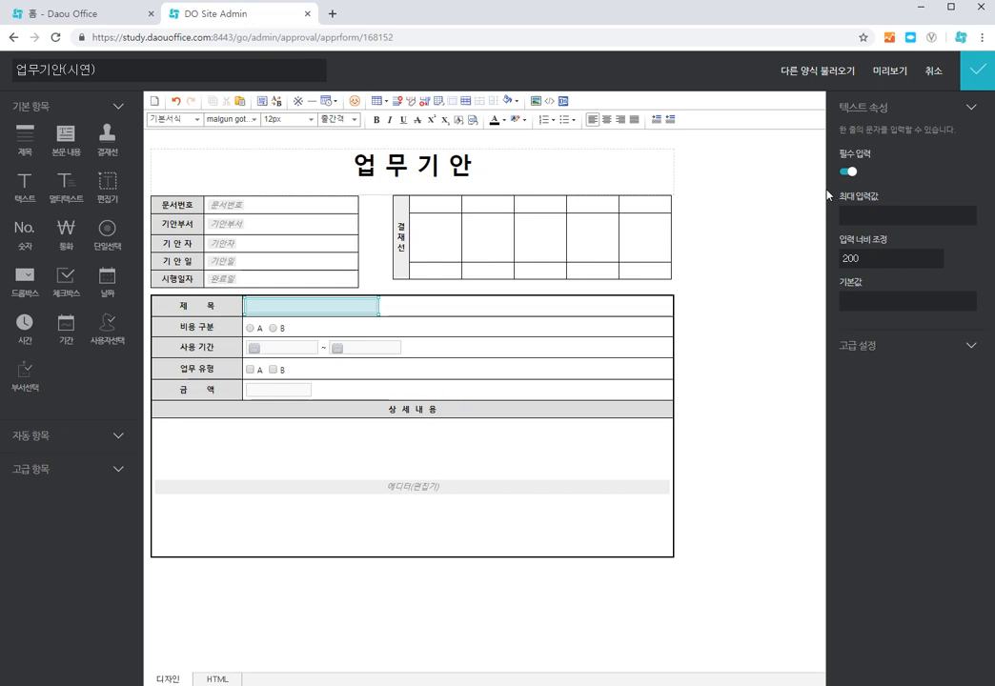
Rename the two 비용 구분 single-choice options as 프로젝트 비용 and 출장 비용.
{"action": "left_click", "coordinate": [264, 326]}
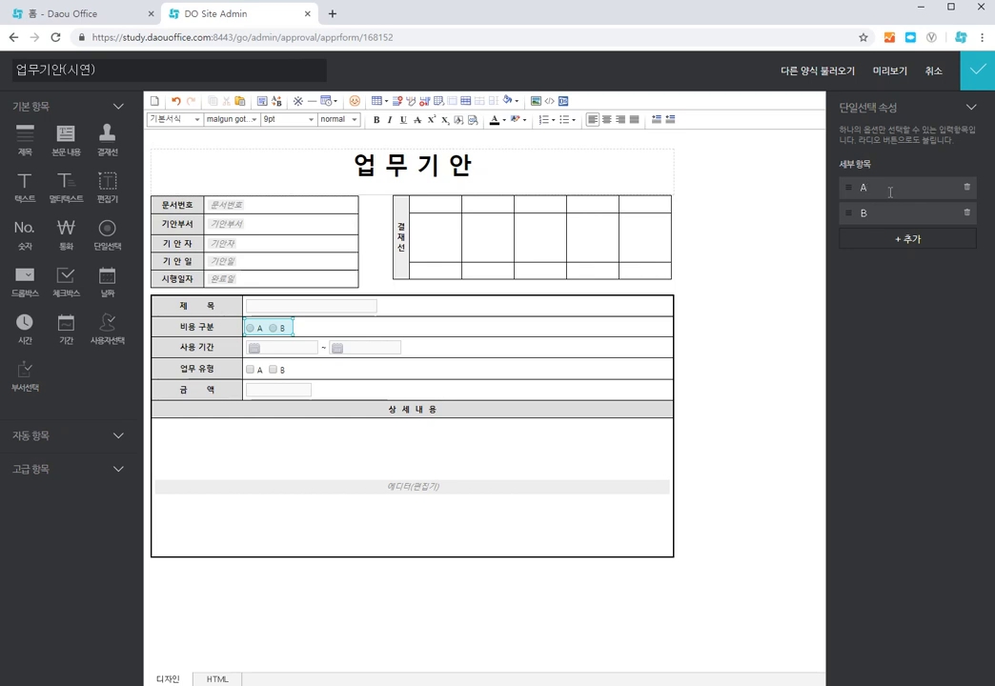
{"action": "key", "text": "BackSpace"}
{"action": "type", "text": "프로젝트"}
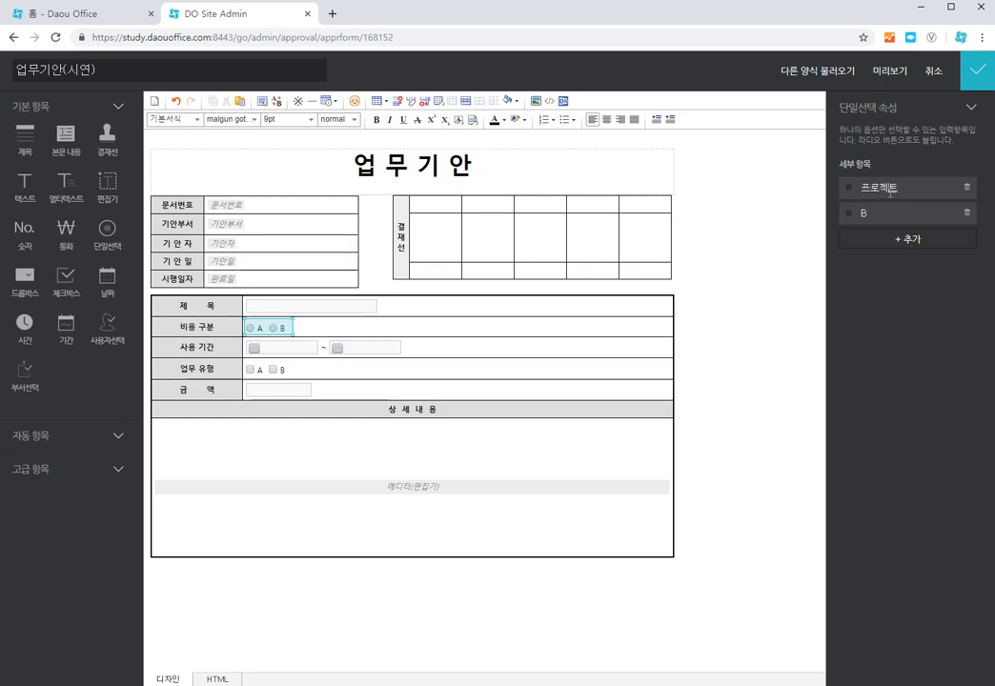
{"action": "type", "text": " 비용"}
{"action": "left_click", "coordinate": [887, 210]}
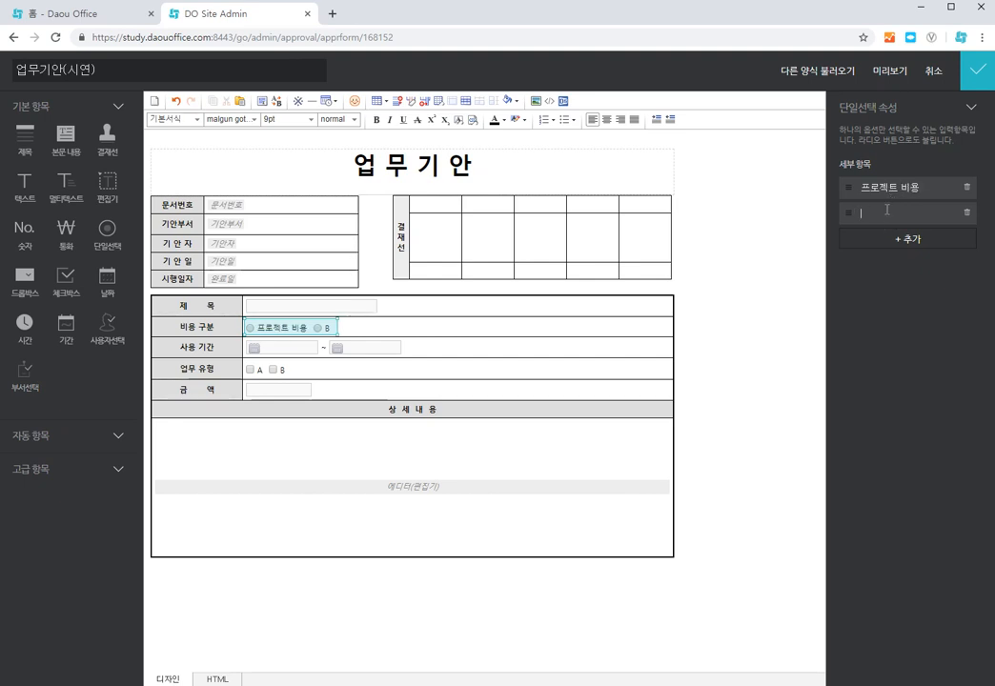
{"action": "type", "text": "출장 비용"}
Add a third option named 식사 비용 to the 비용 구분 single-choice field.
{"action": "left_click", "coordinate": [879, 242]}
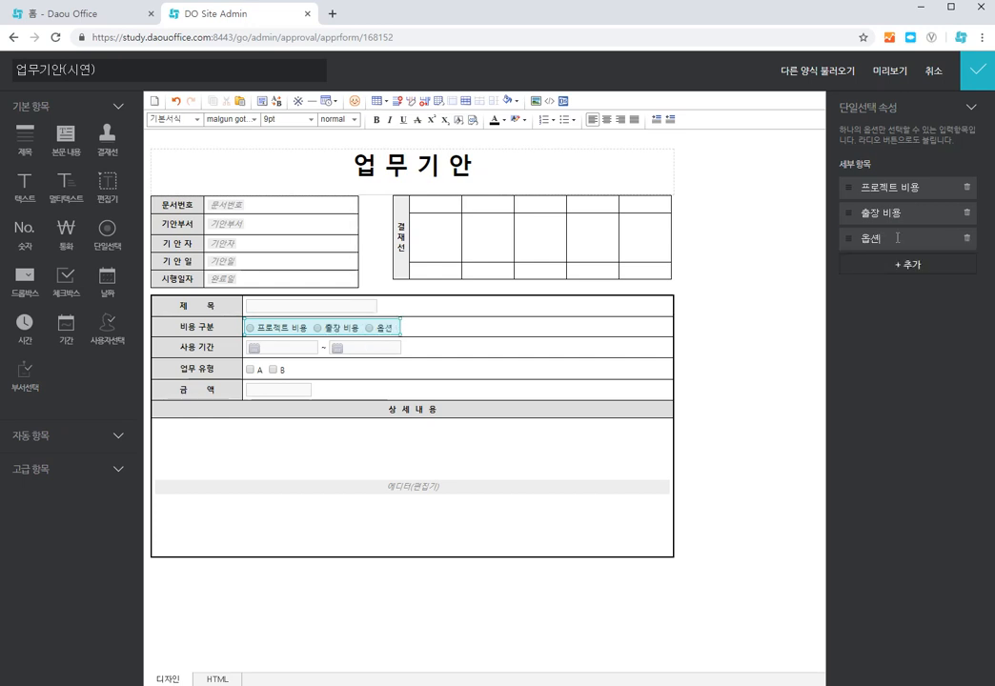
{"action": "key", "text": "BackSpace"}
{"action": "type", "text": "식사비"}
{"action": "left_click", "coordinate": [881, 318]}
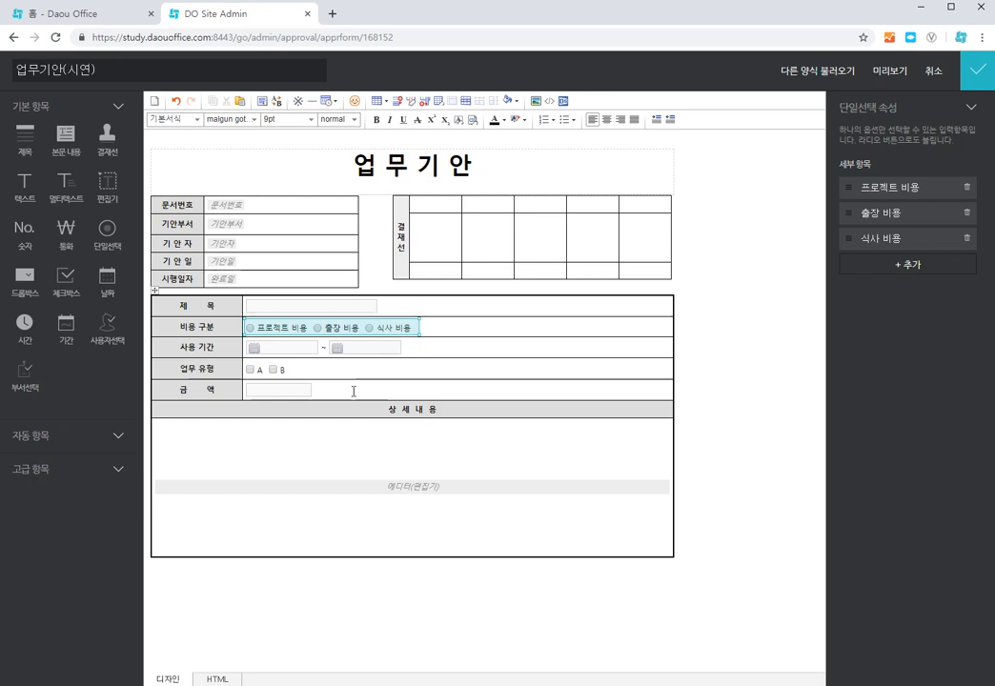
Rename the 업무 유형 checkbox options as A 유형 and B 유형.
{"action": "left_click", "coordinate": [287, 376]}
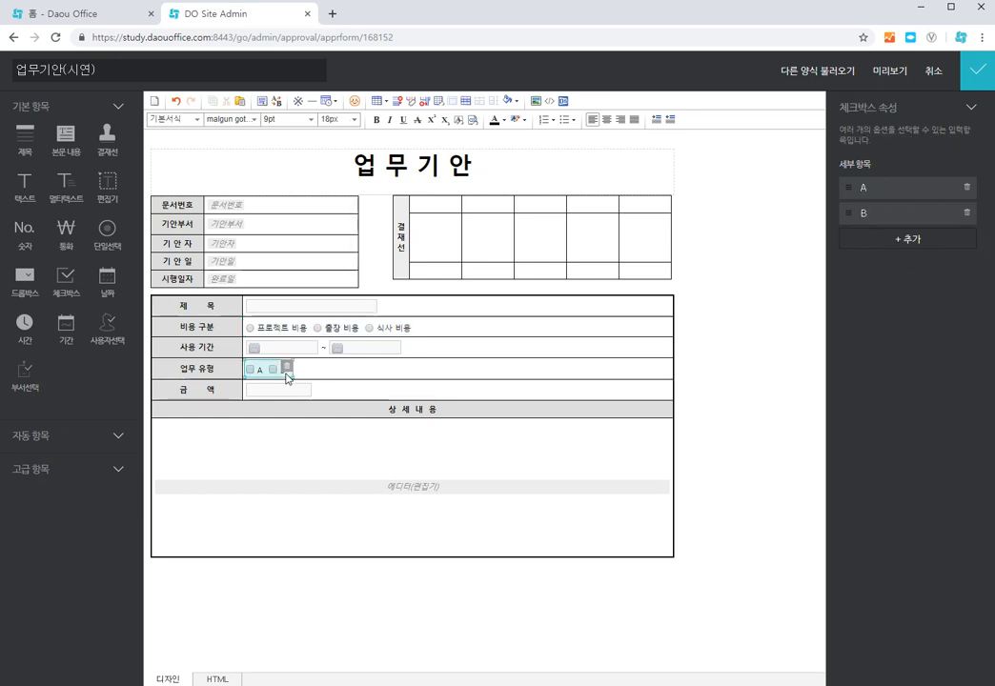
{"action": "left_click", "coordinate": [885, 190]}
{"action": "type", "text": "유형"}
{"action": "left_click", "coordinate": [896, 212]}
{"action": "type", "text": "유형"}
{"action": "left_click", "coordinate": [880, 283]}
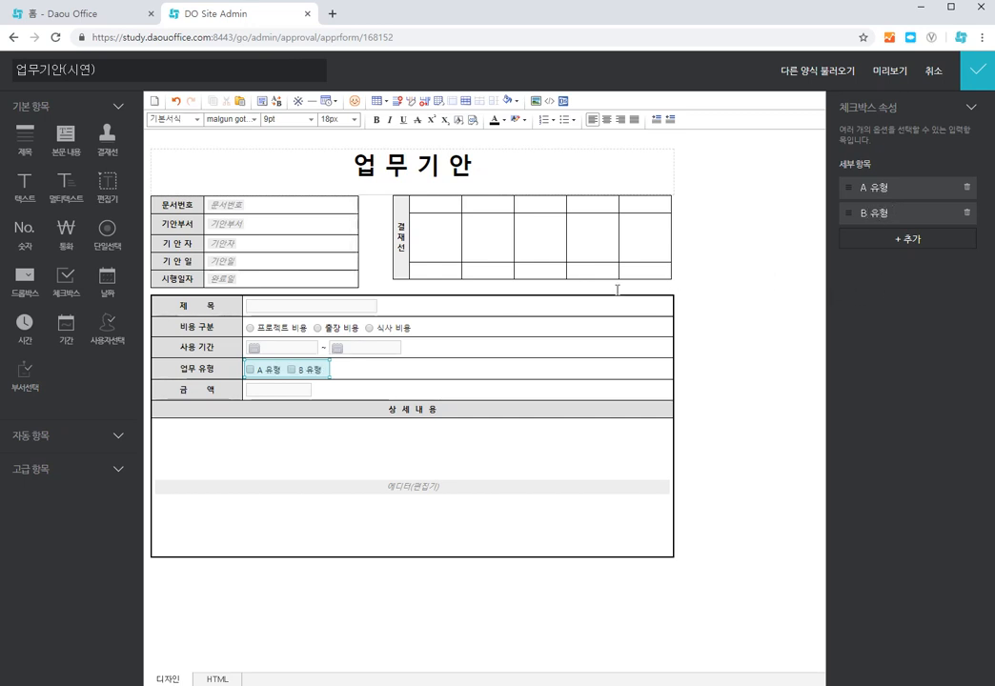
Add the unit text 원 after the currency field in the 금액 cell and display that field's properties.
{"action": "left_click", "coordinate": [350, 391]}
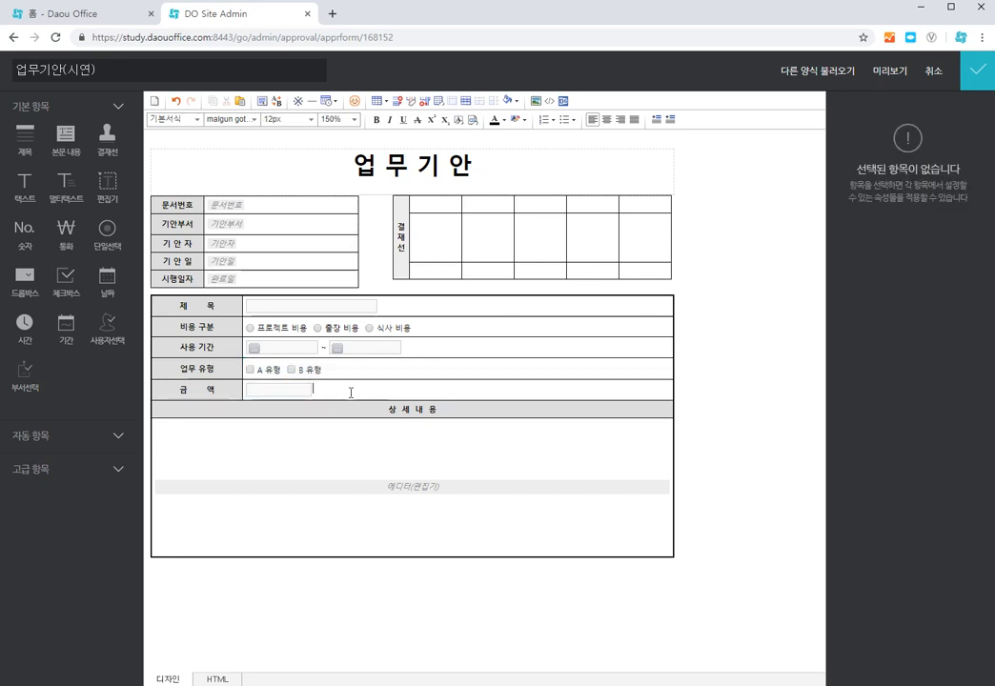
{"action": "type", "text": "원"}
{"action": "left_click", "coordinate": [351, 392]}
{"action": "left_click", "coordinate": [280, 393]}
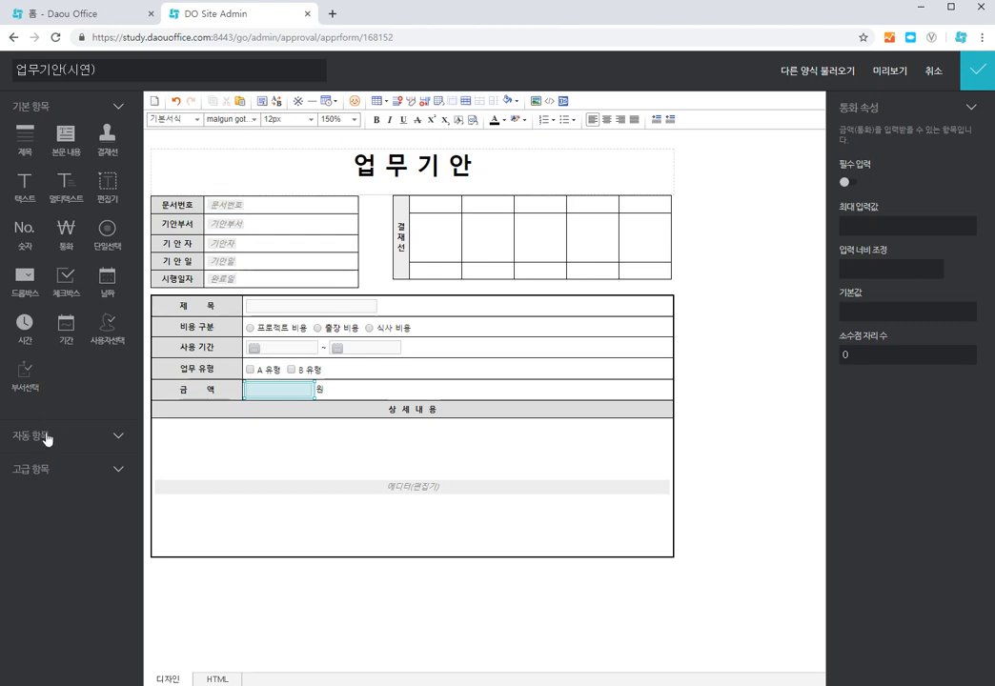
Show the automatic items (자동 항목) instead of the basic ones and delete all five automatic fields from the upper information table.
{"action": "left_click", "coordinate": [118, 111]}
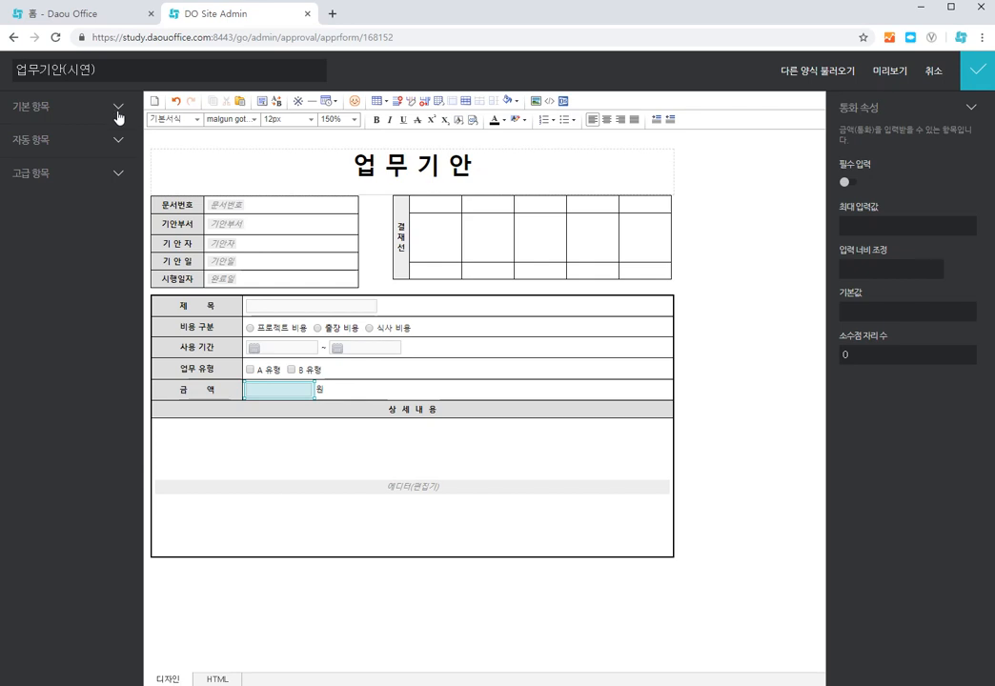
{"action": "left_click", "coordinate": [118, 141]}
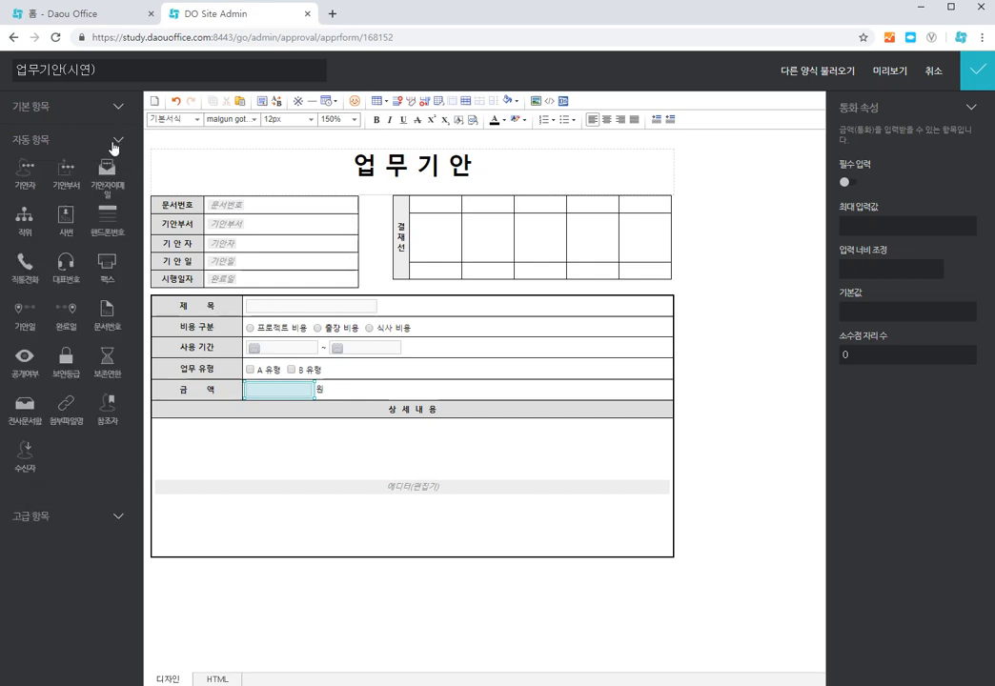
{"action": "left_click", "coordinate": [238, 204]}
{"action": "left_click", "coordinate": [241, 225]}
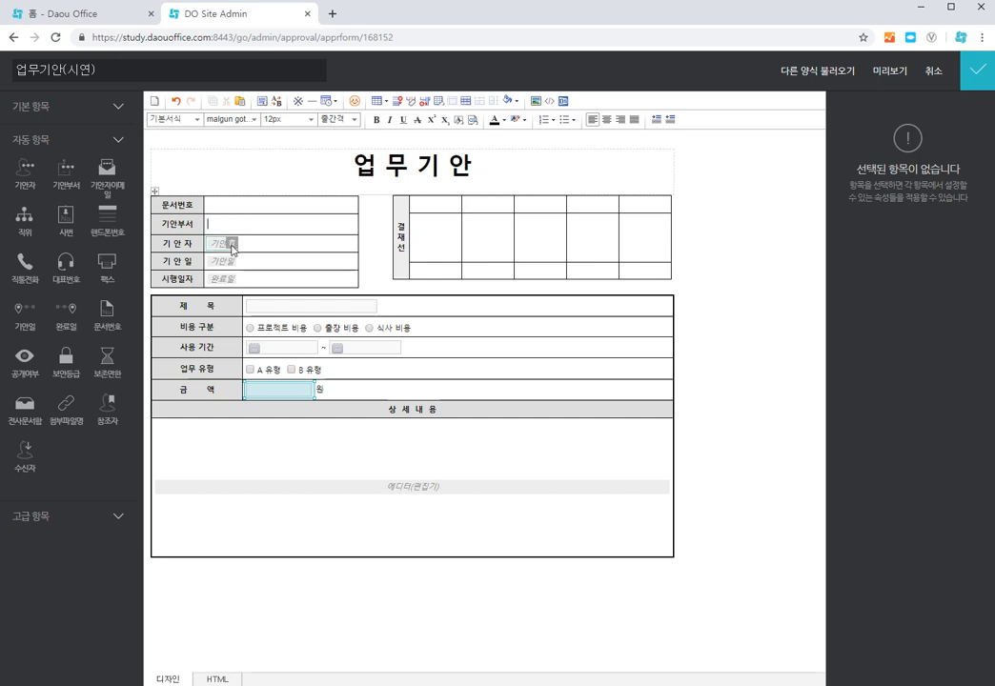
{"action": "left_click", "coordinate": [232, 245]}
{"action": "left_click", "coordinate": [234, 262]}
{"action": "left_click", "coordinate": [234, 280]}
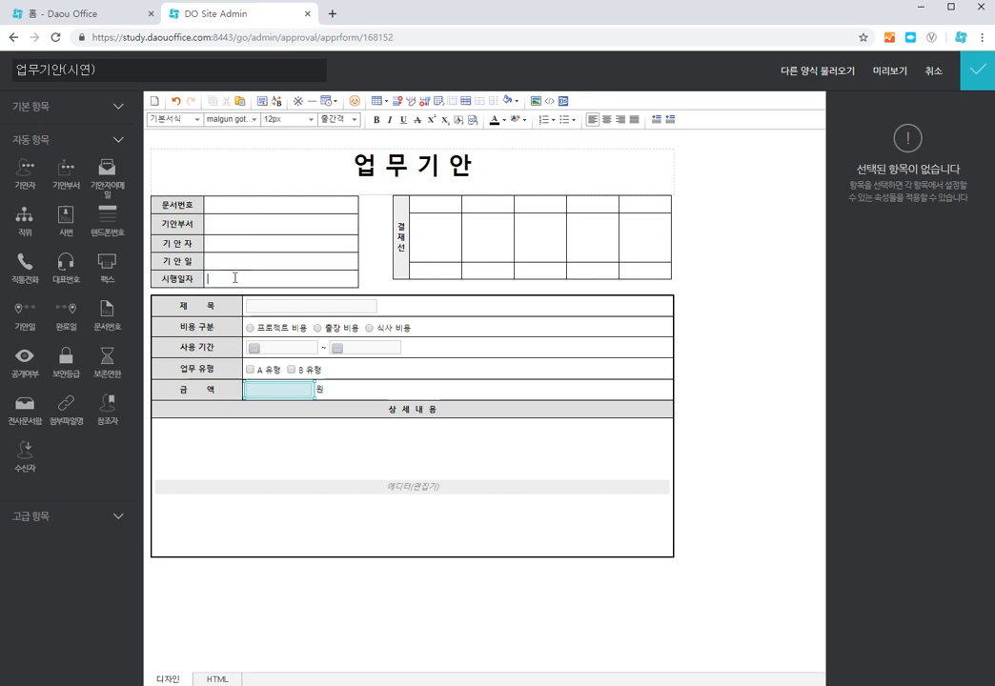
Fill the upper information table's empty cells with the automatic fields 문서번호, 기안부서, 기안자, 기안일 and, for 시행일자, 완료일.
{"action": "left_click", "coordinate": [221, 206]}
{"action": "left_click", "coordinate": [107, 325]}
{"action": "left_click", "coordinate": [67, 181]}
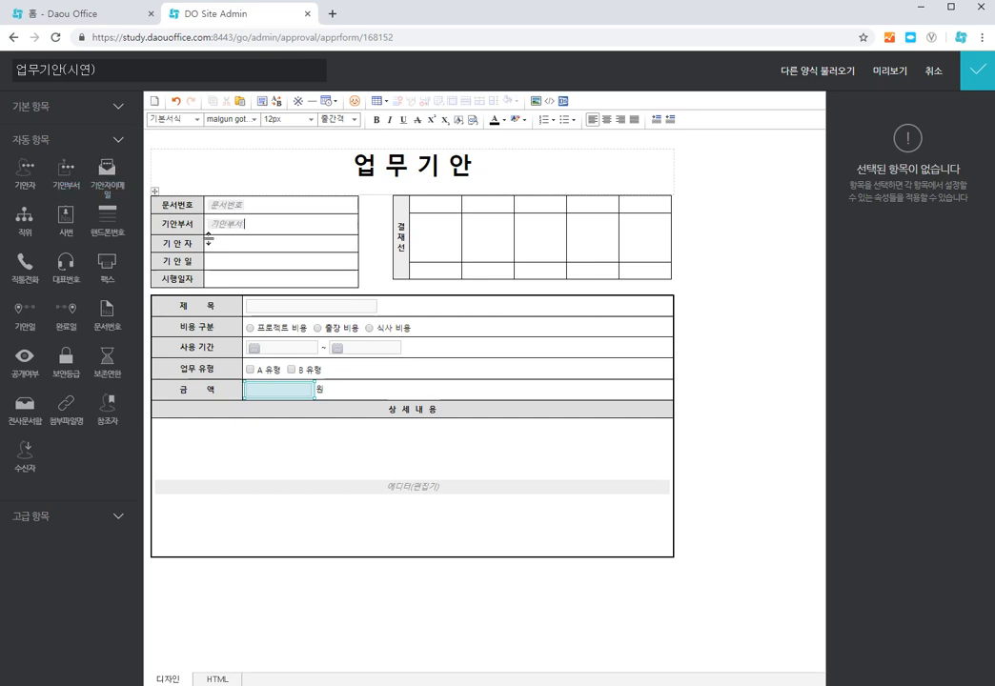
{"action": "left_click", "coordinate": [26, 180]}
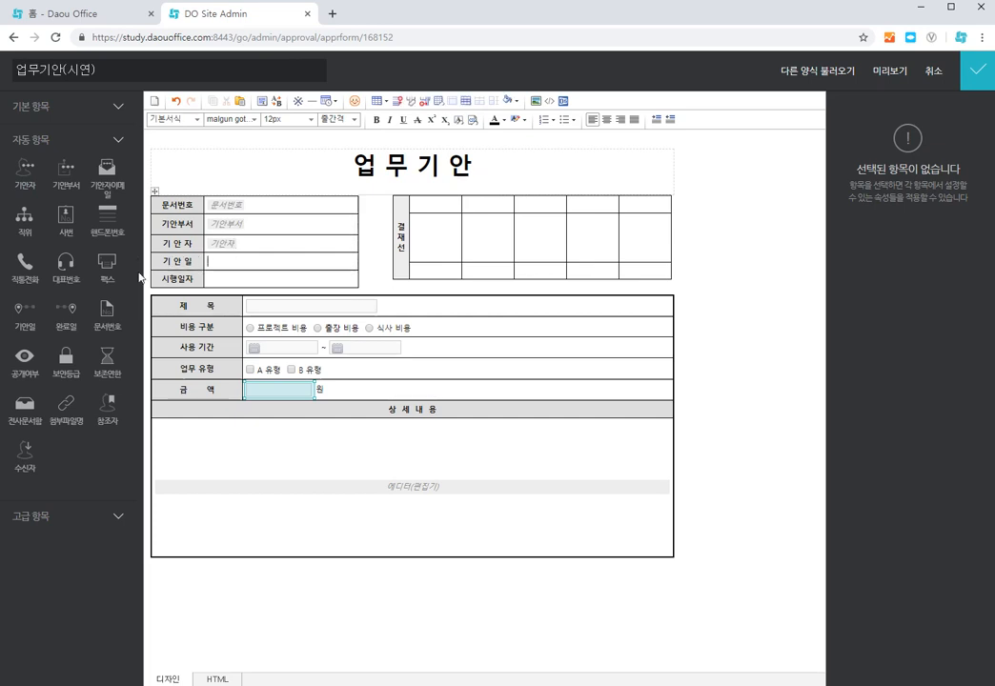
{"action": "left_click", "coordinate": [20, 315]}
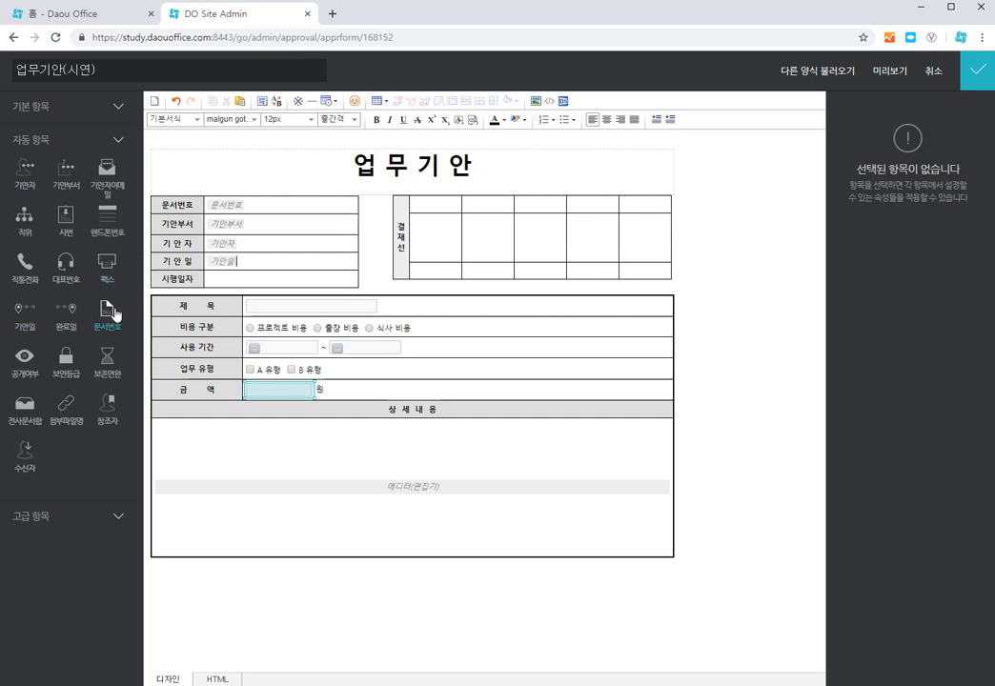
{"action": "left_click", "coordinate": [217, 279]}
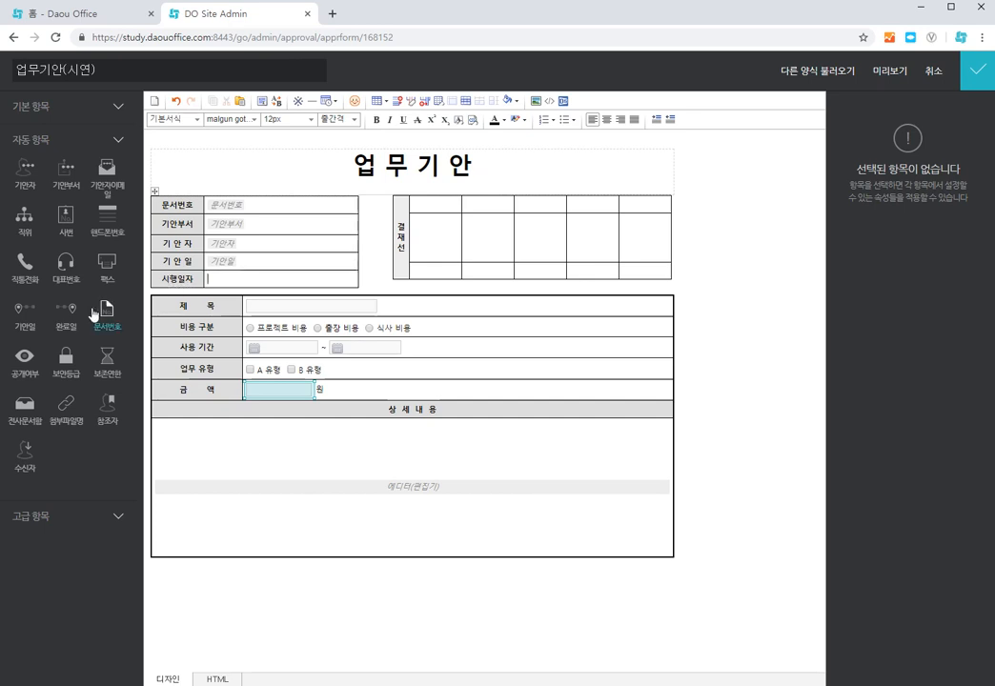
{"action": "left_click", "coordinate": [67, 315]}
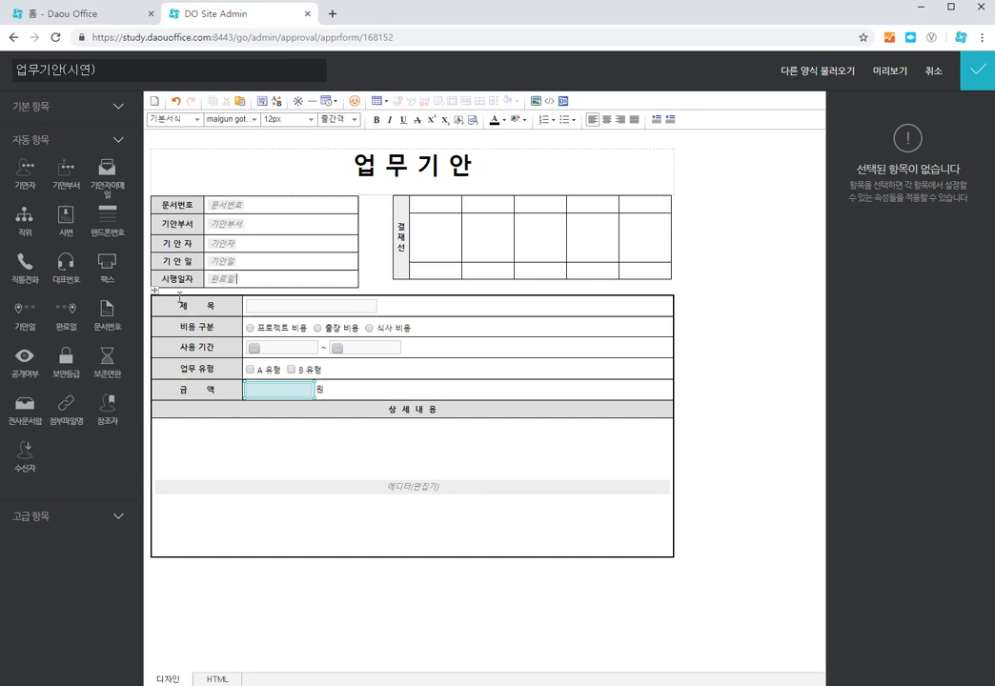
Delete the existing approval line block beside the information table and insert a new 결재선 from the basic items (기본 항목) in its place.
{"action": "left_click", "coordinate": [412, 269]}
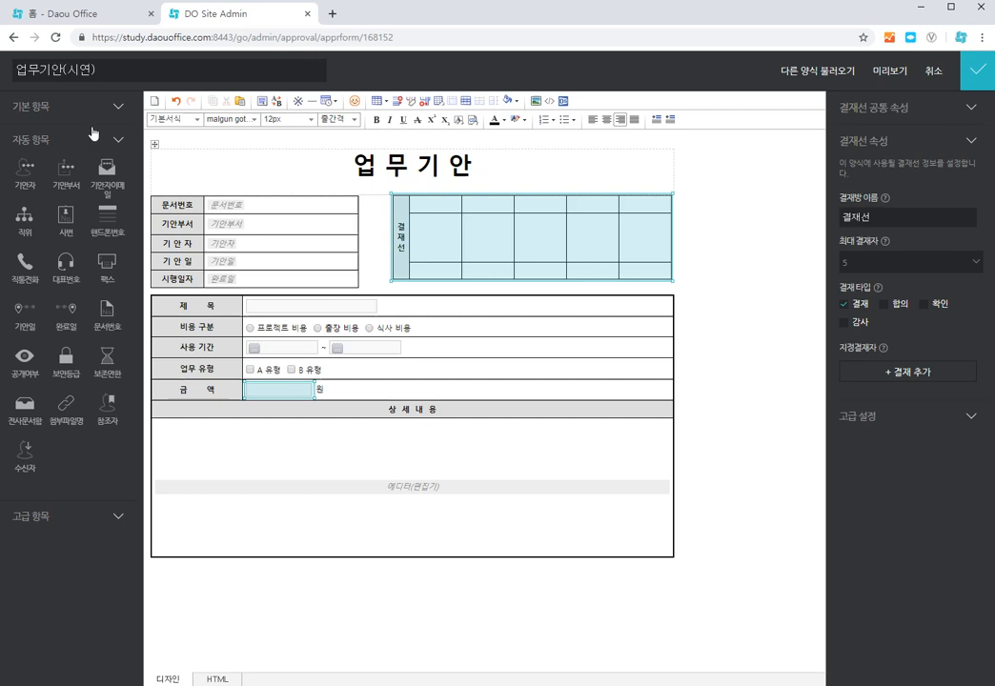
{"action": "left_click", "coordinate": [118, 140]}
{"action": "left_click", "coordinate": [118, 108]}
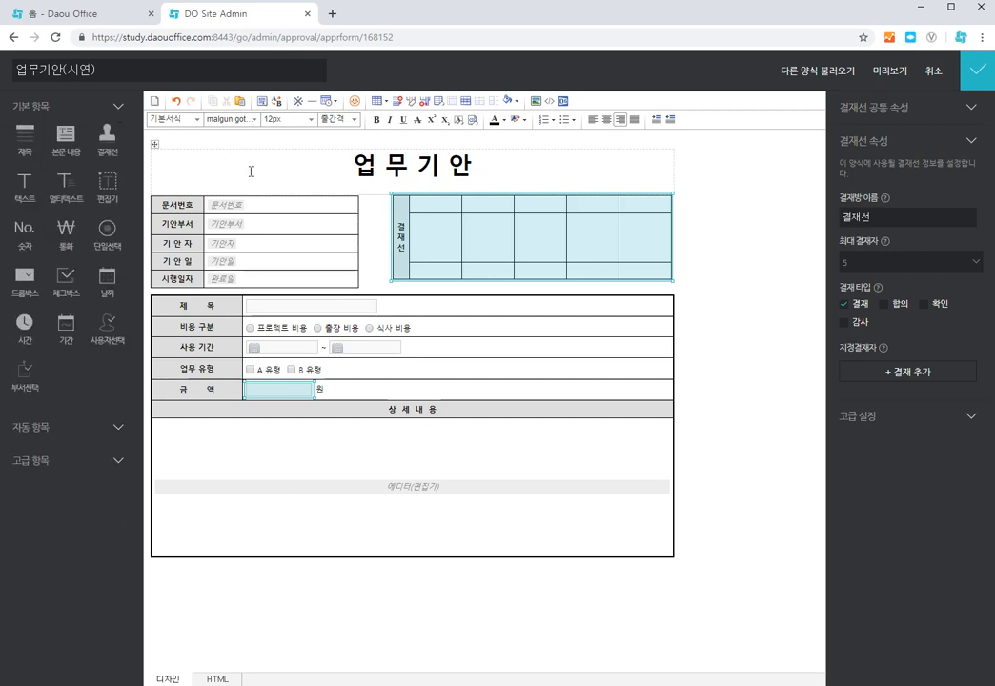
{"action": "left_click", "coordinate": [666, 200]}
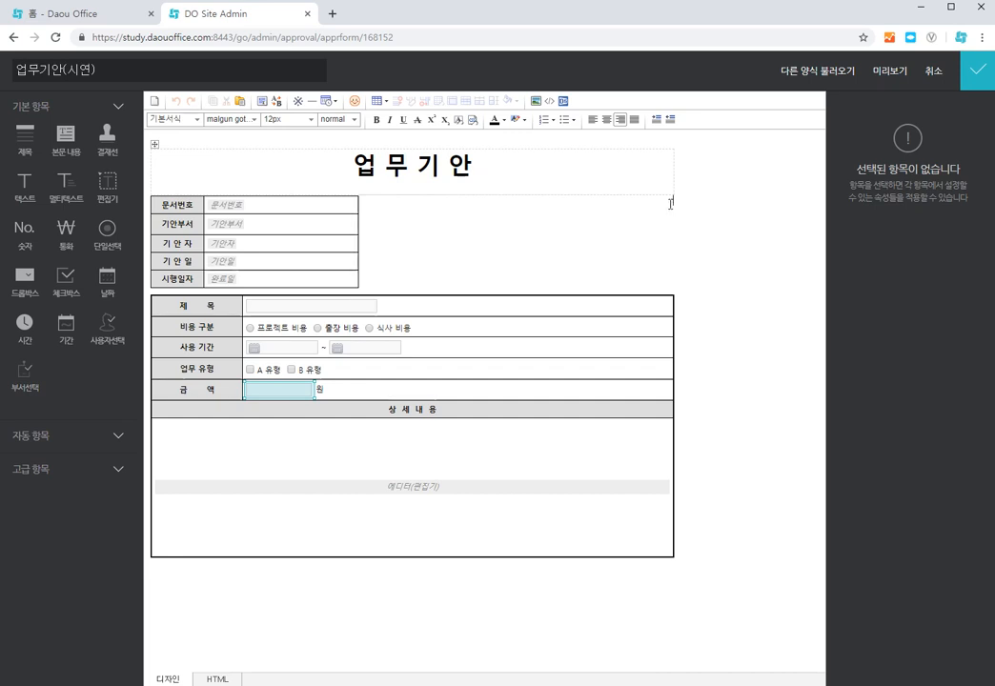
{"action": "left_click", "coordinate": [105, 135]}
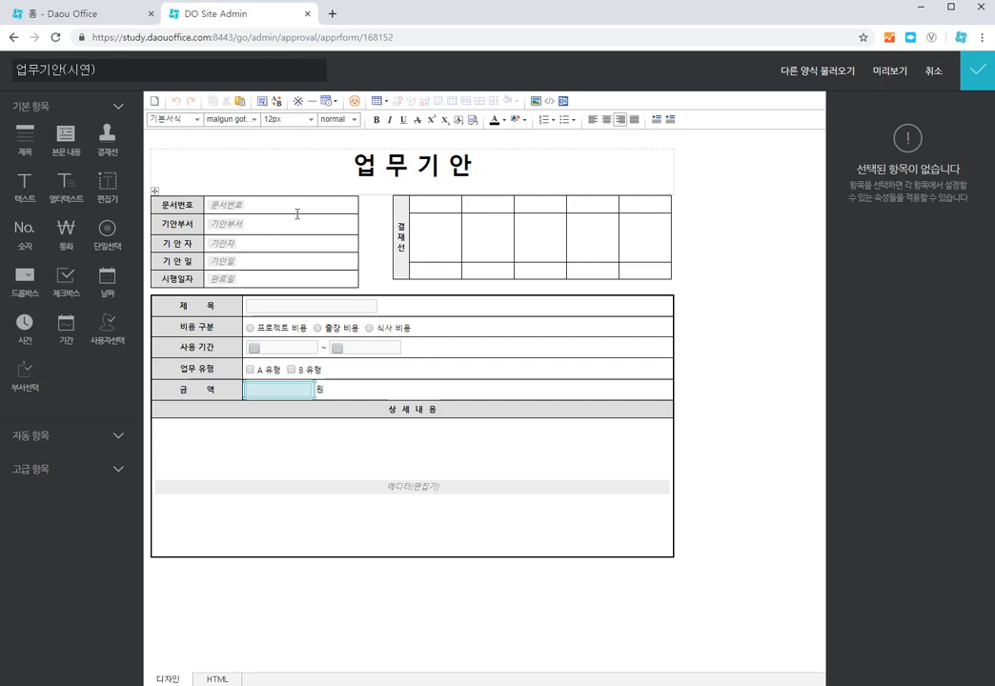
Rename the approval line block as 결재 and set its maximum number of approvers to 4.
{"action": "left_click", "coordinate": [557, 244]}
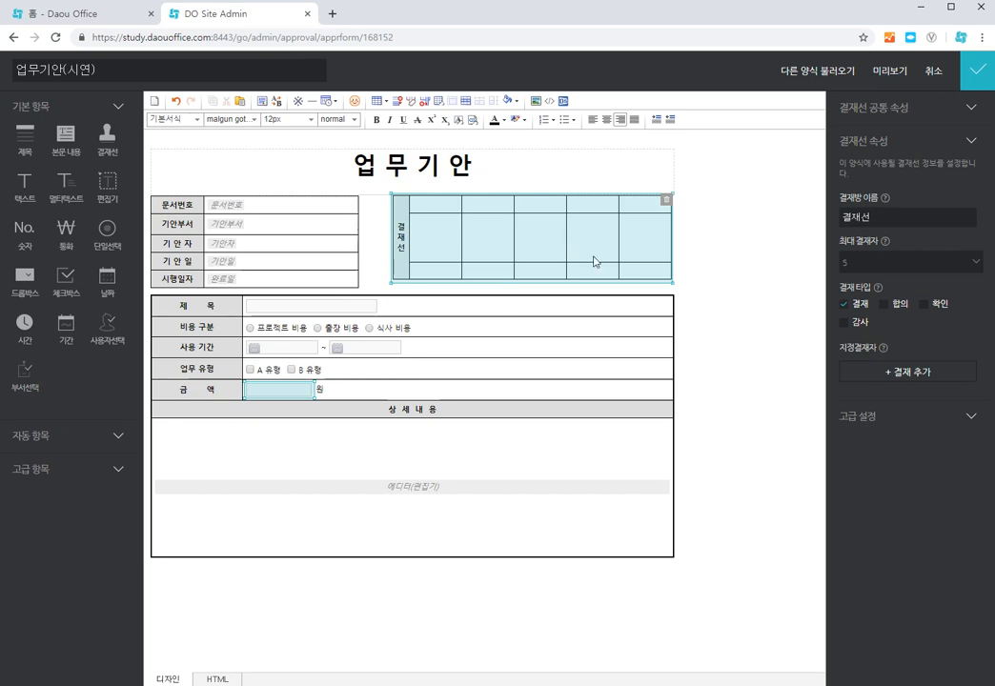
{"action": "left_click", "coordinate": [879, 218]}
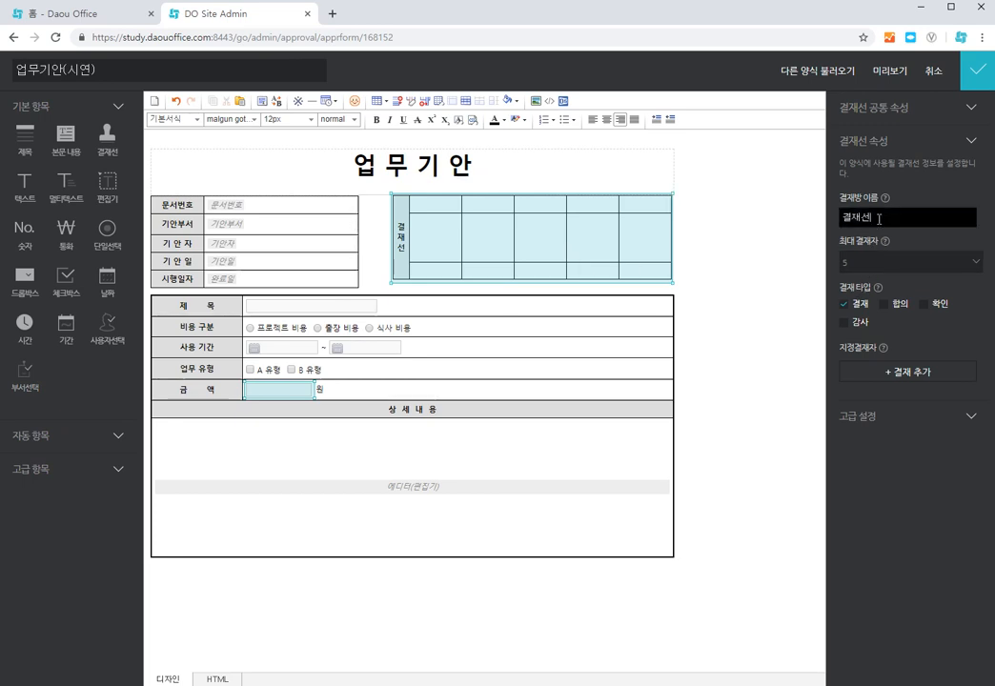
{"action": "key", "text": "BackSpace"}
{"action": "key", "text": "BackSpace"}
{"action": "key", "text": "BackSpace"}
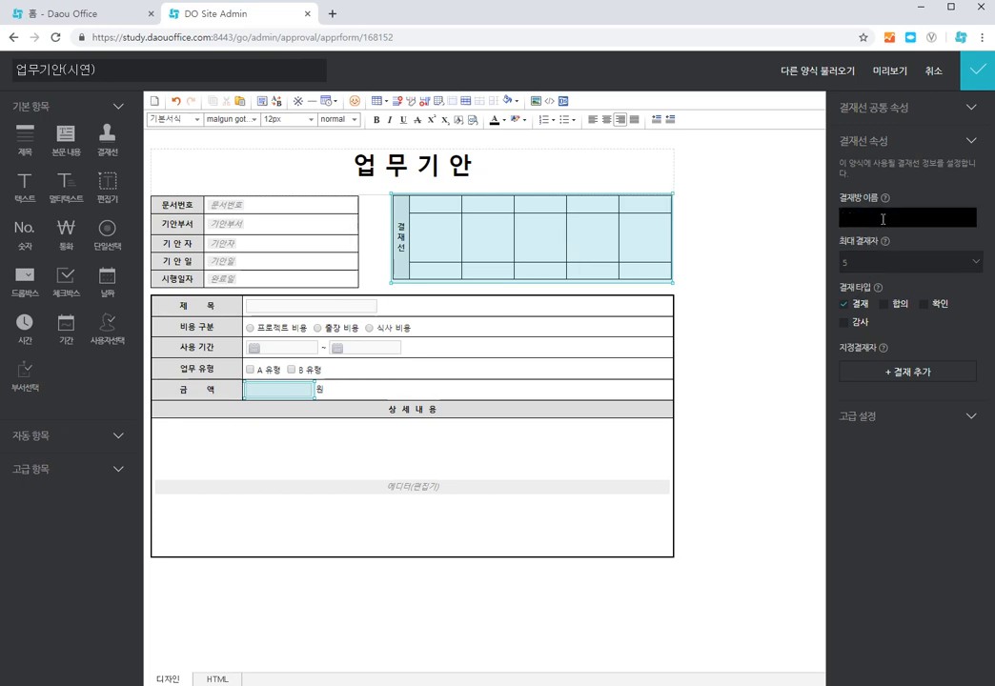
{"action": "type", "text": "결재"}
{"action": "left_click", "coordinate": [845, 261]}
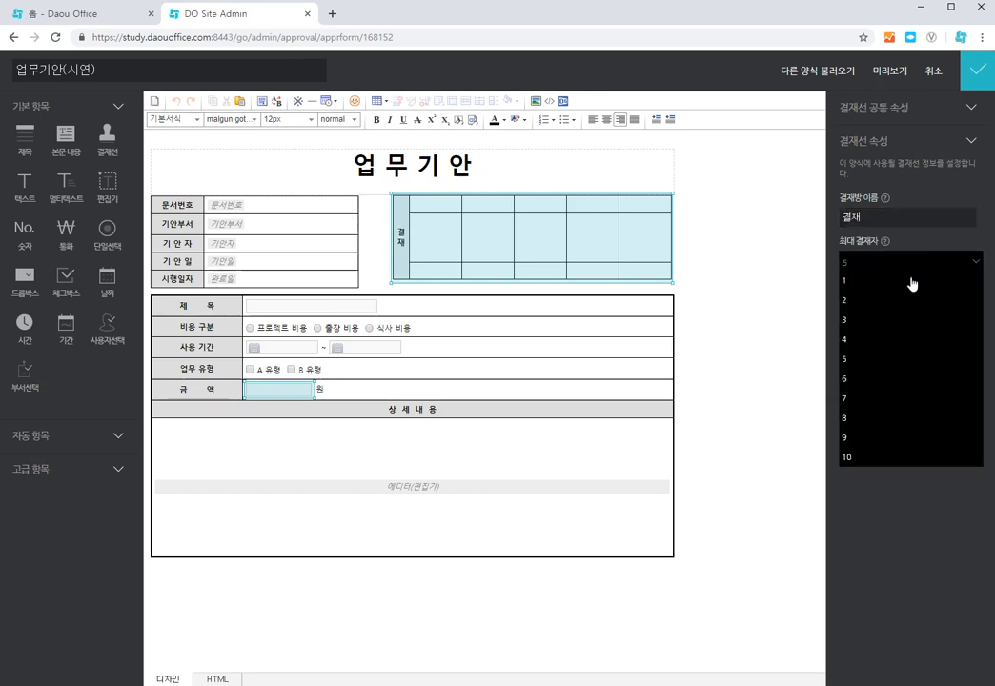
{"action": "left_click", "coordinate": [882, 345]}
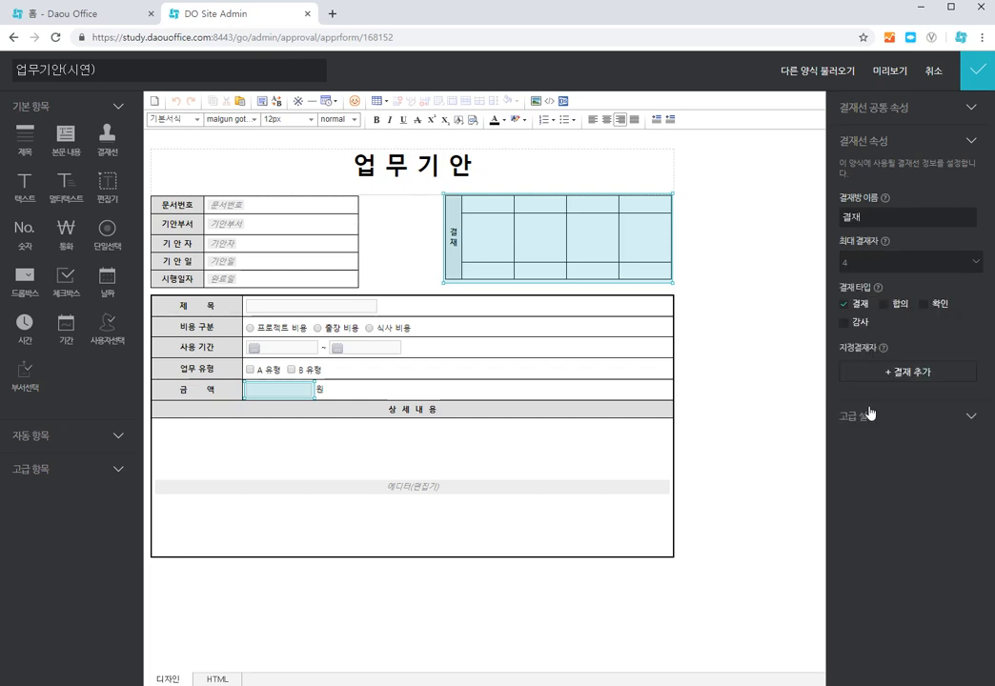
Allow the 합의 approval type as well and add a designated 결재 approver from 교육본부.
{"action": "left_click", "coordinate": [884, 305]}
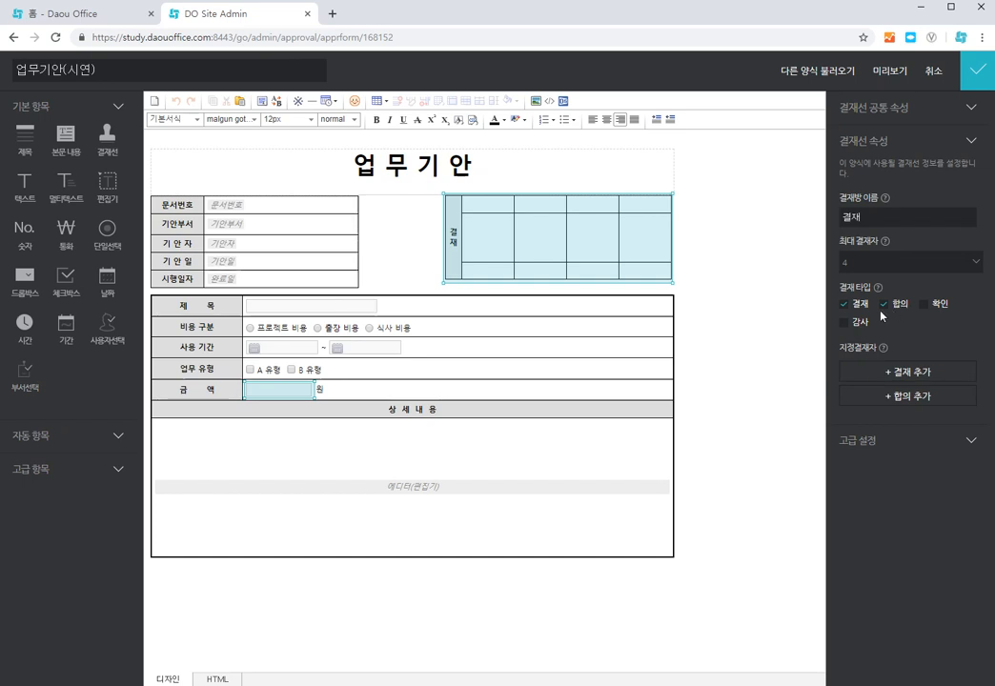
{"action": "left_click", "coordinate": [919, 378]}
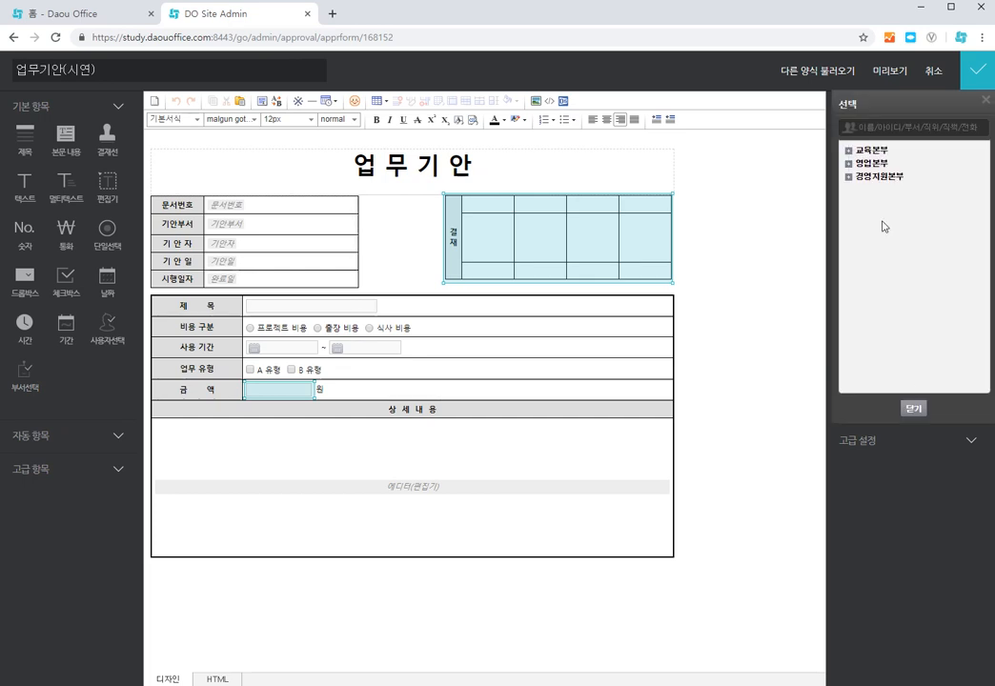
{"action": "left_click", "coordinate": [849, 149]}
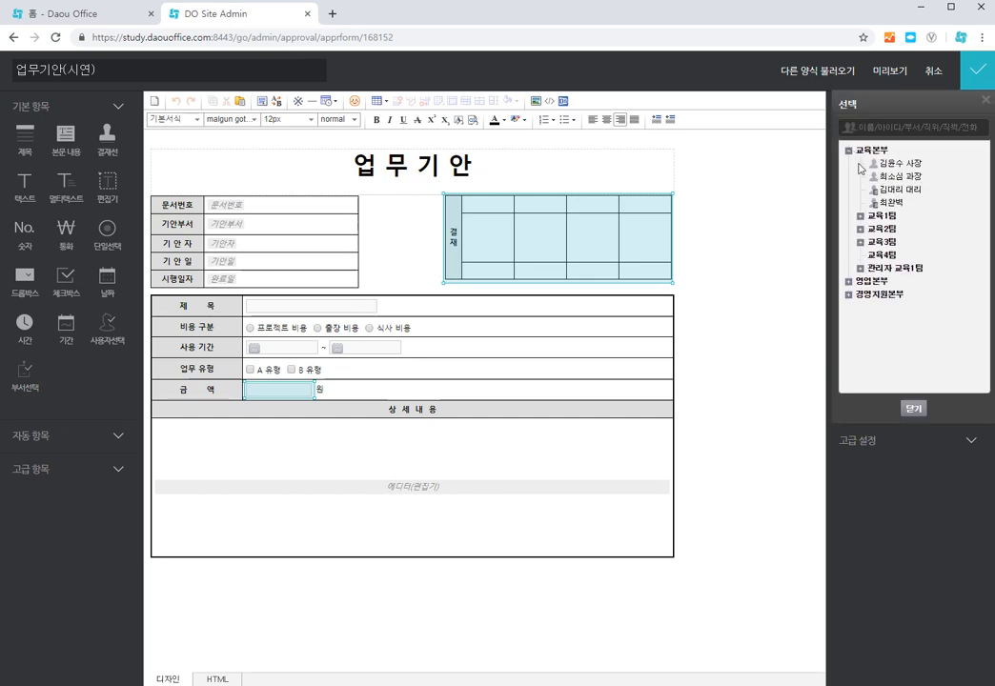
{"action": "left_click", "coordinate": [914, 408]}
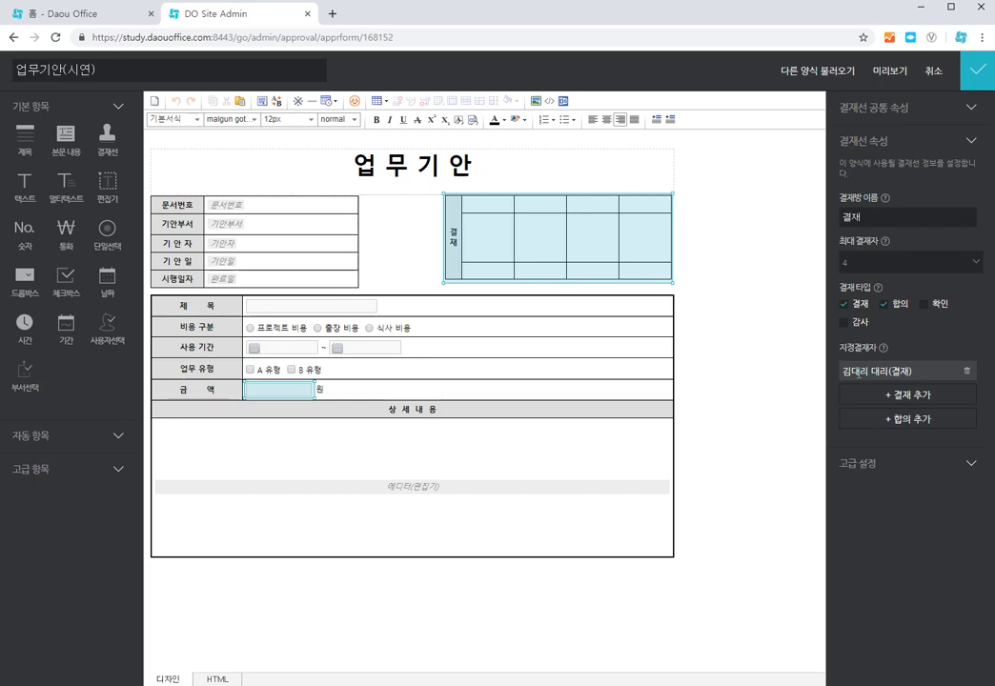
Try the Type 2 display for the approval block in its advanced settings and switch it back to Type 1.
{"action": "left_click", "coordinate": [971, 465]}
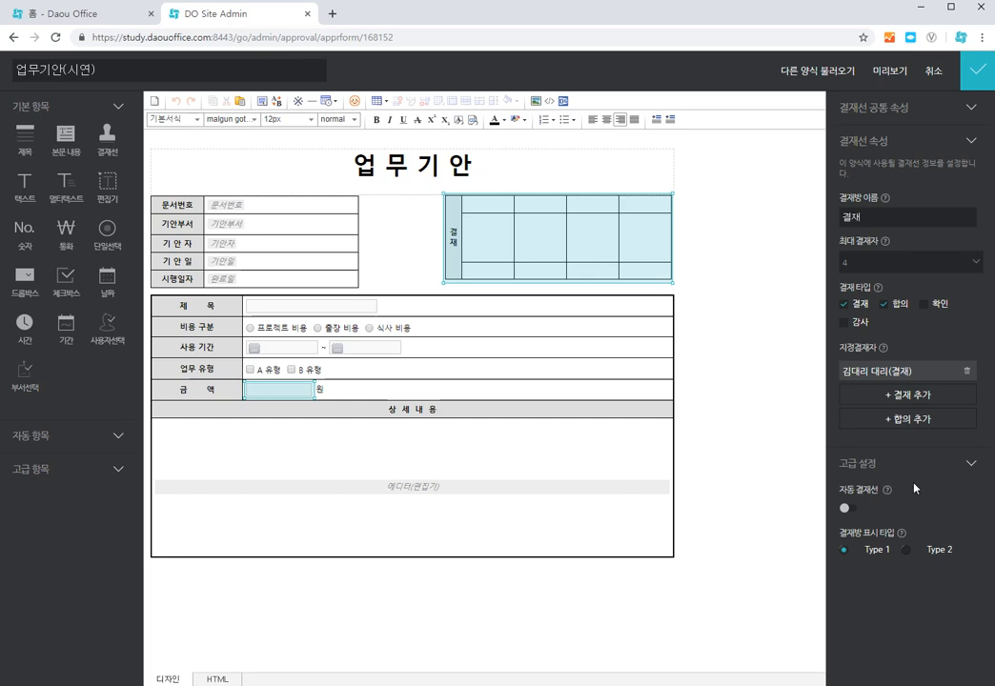
{"action": "left_click", "coordinate": [906, 550]}
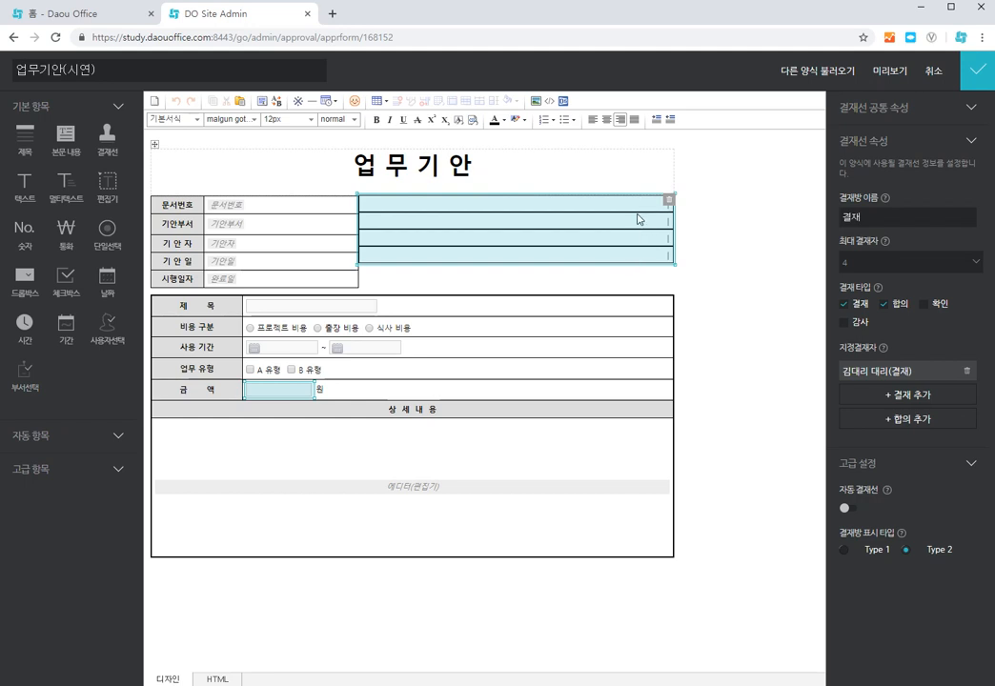
{"action": "left_click", "coordinate": [845, 550]}
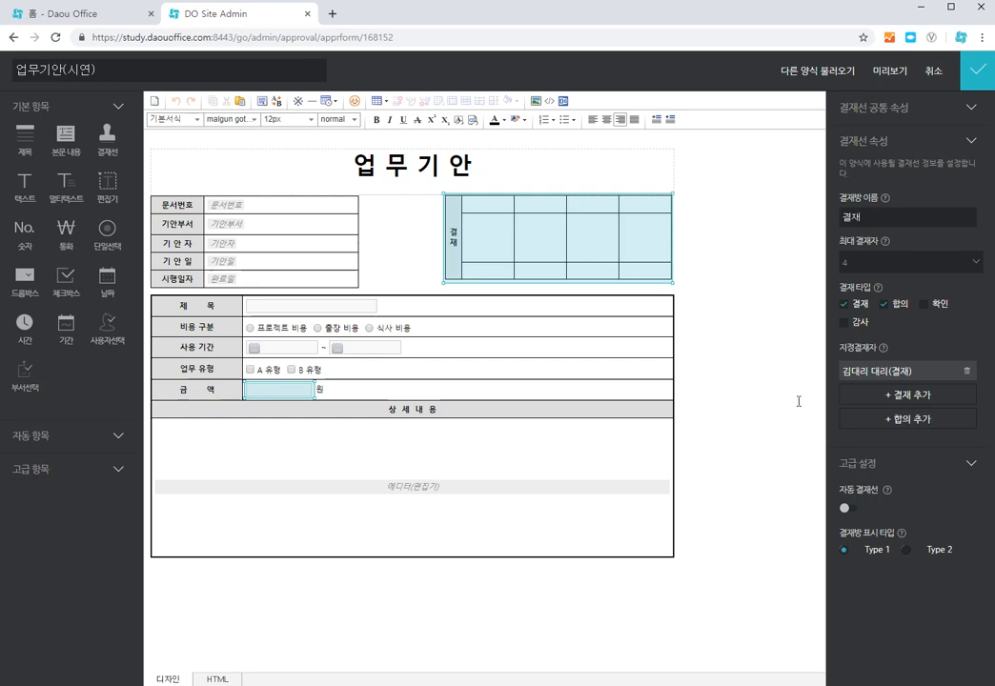
Preview the finished form, check its fields from the title to the 상세내용 editor, and return to the form editor.
{"action": "left_click", "coordinate": [883, 74]}
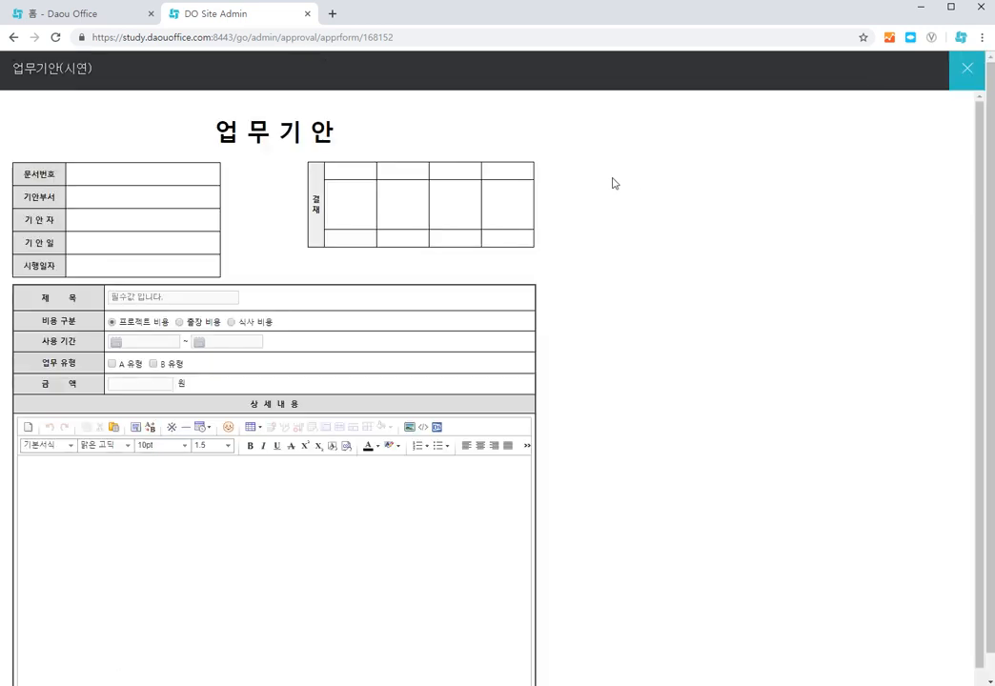
{"action": "scroll", "coordinate": [301, 324], "scroll_direction": "down", "scroll_amount": 1}
{"action": "scroll", "coordinate": [287, 414], "scroll_direction": "down", "scroll_amount": 1}
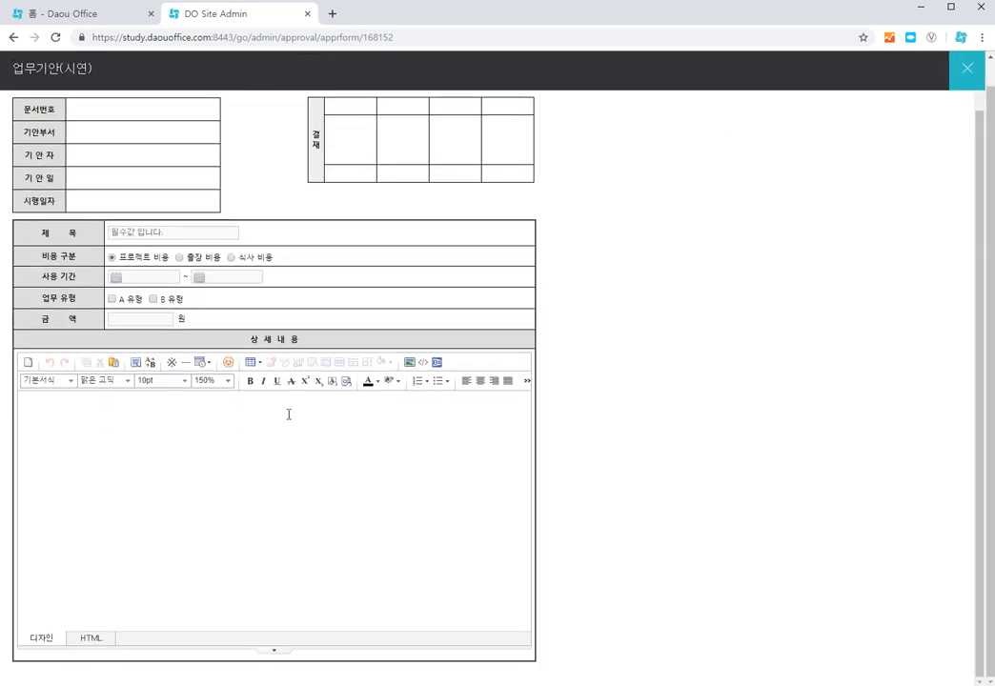
{"action": "scroll", "coordinate": [277, 433], "scroll_direction": "up", "scroll_amount": 1}
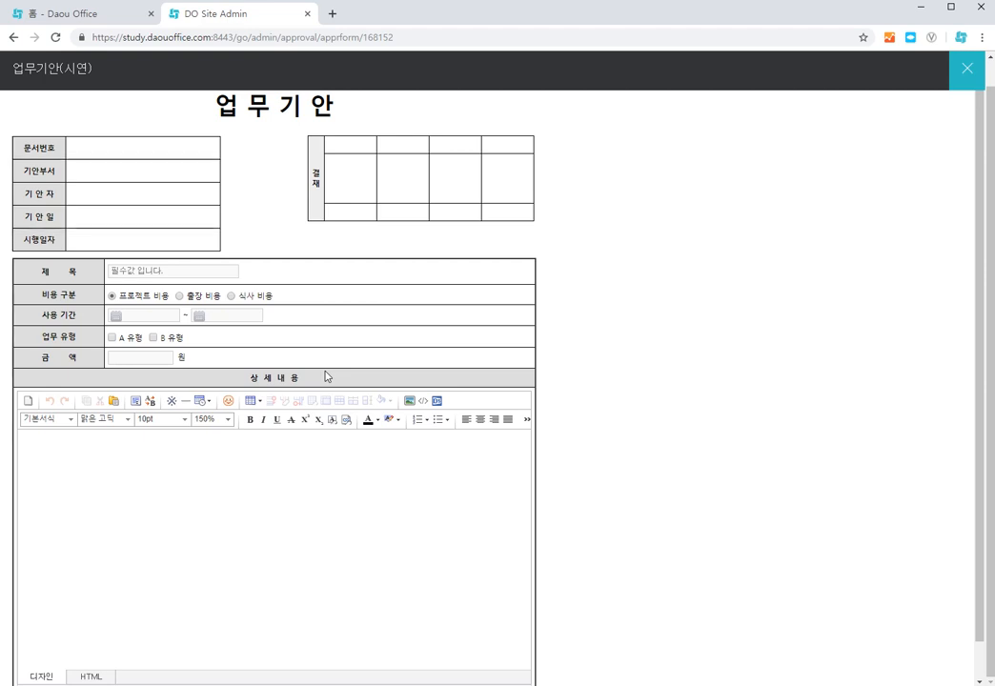
{"action": "left_click", "coordinate": [968, 69]}
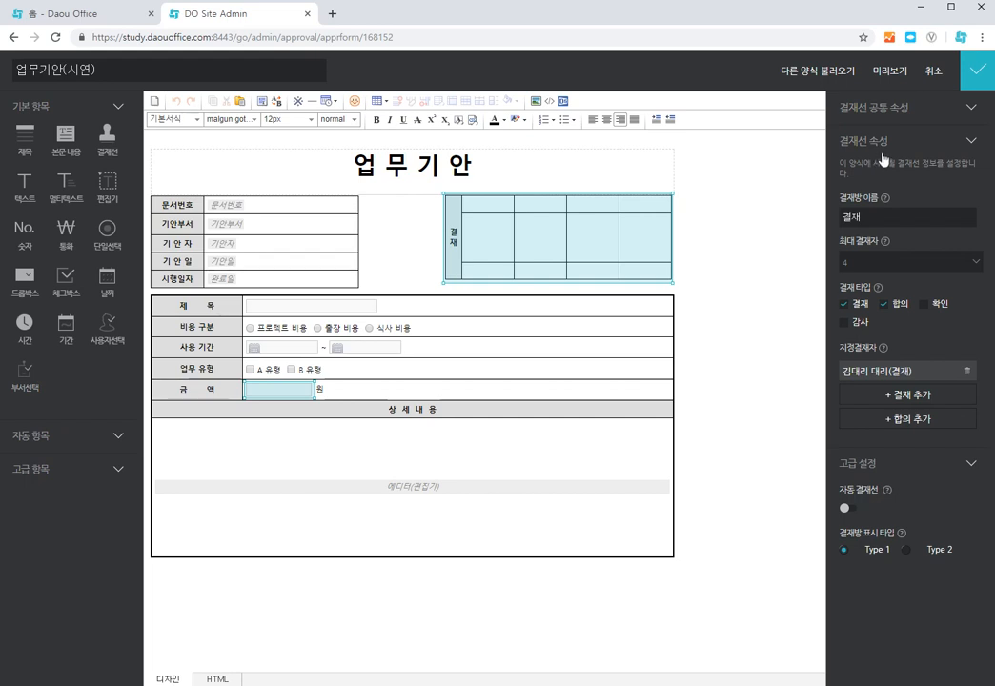
Apply the form design and save the 업무기안(시연) form, returning to the form list.
{"action": "left_click", "coordinate": [978, 74]}
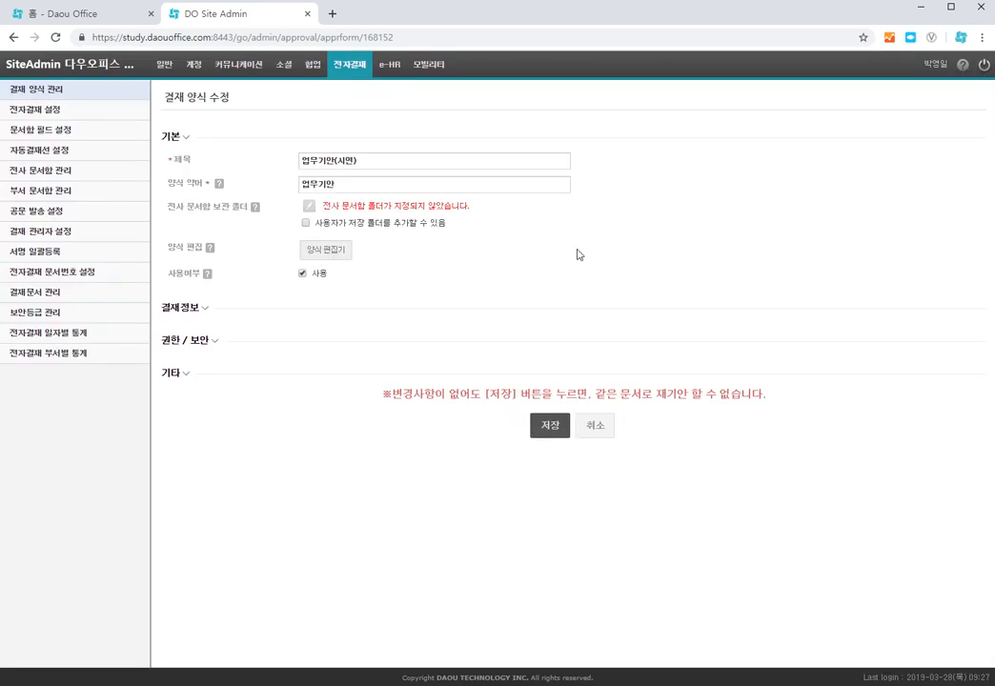
{"action": "left_click", "coordinate": [550, 429]}
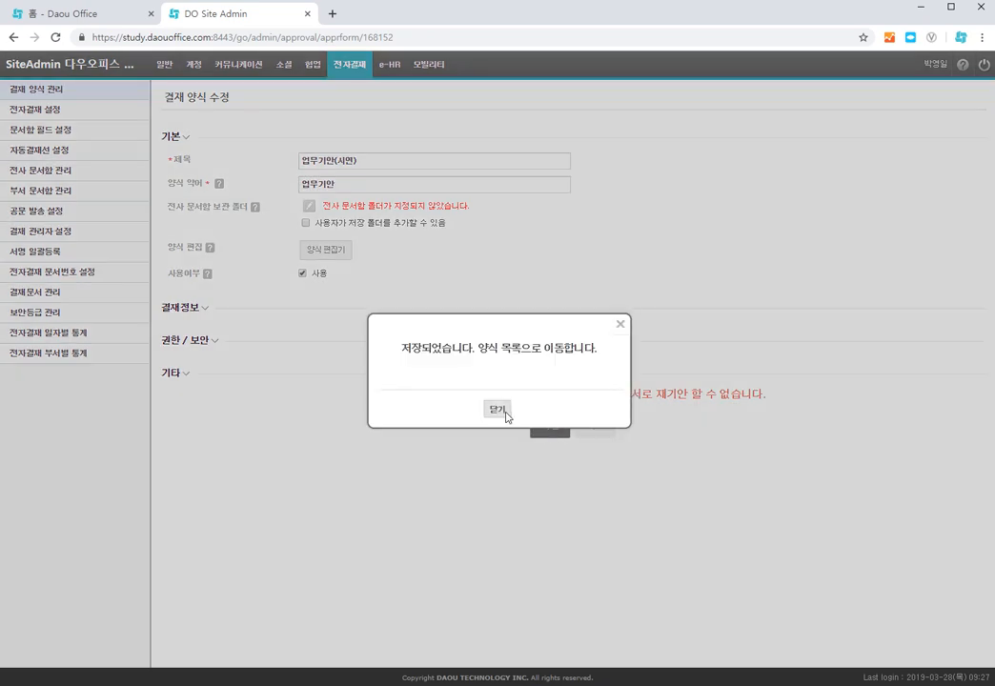
{"action": "left_click", "coordinate": [507, 414]}
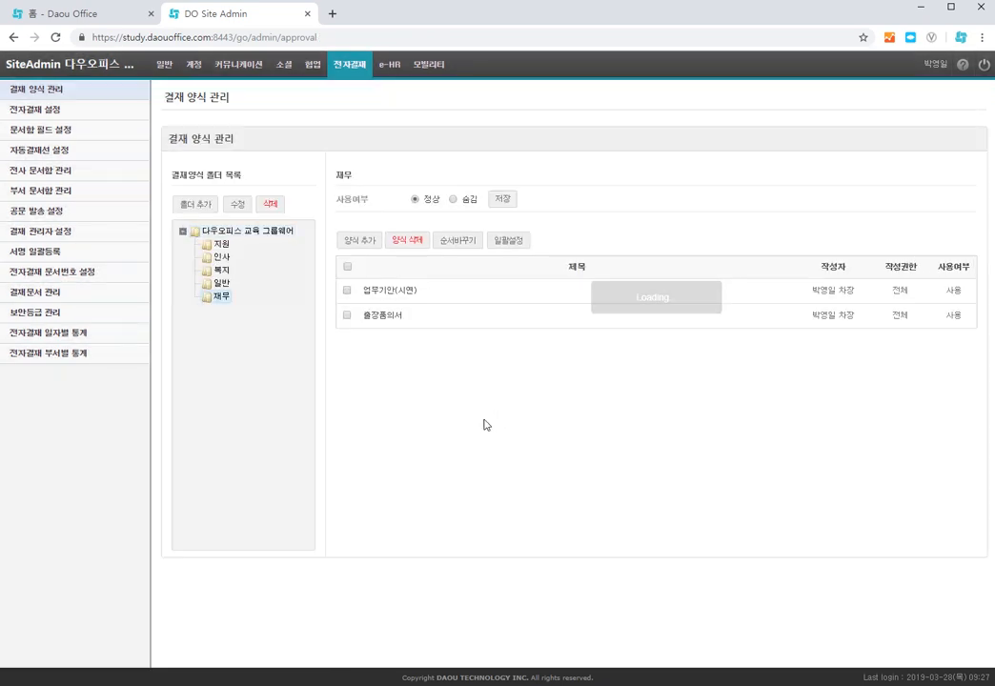